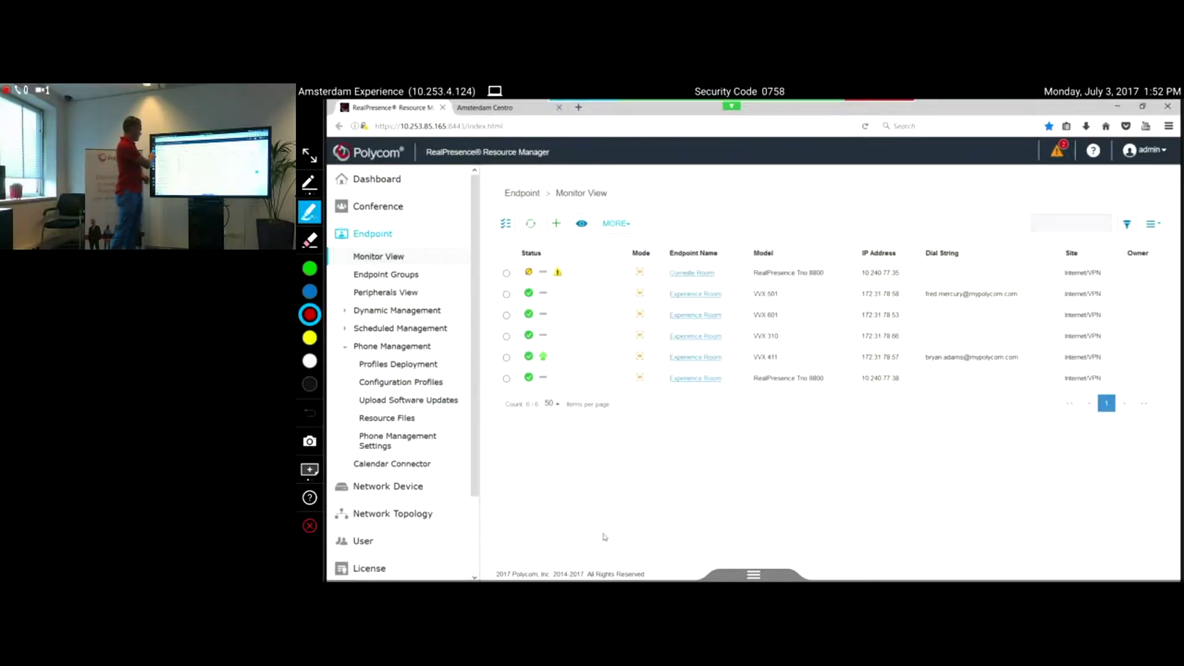
Circle the VVX phone models in the endpoint list with the red highlighter.
{"action": "mouse_move", "coordinate": [531, 114]}
{"action": "left_mouse_down"}
{"action": "mouse_move", "coordinate": [383, 127]}
{"action": "mouse_move", "coordinate": [546, 163]}
{"action": "left_mouse_up"}
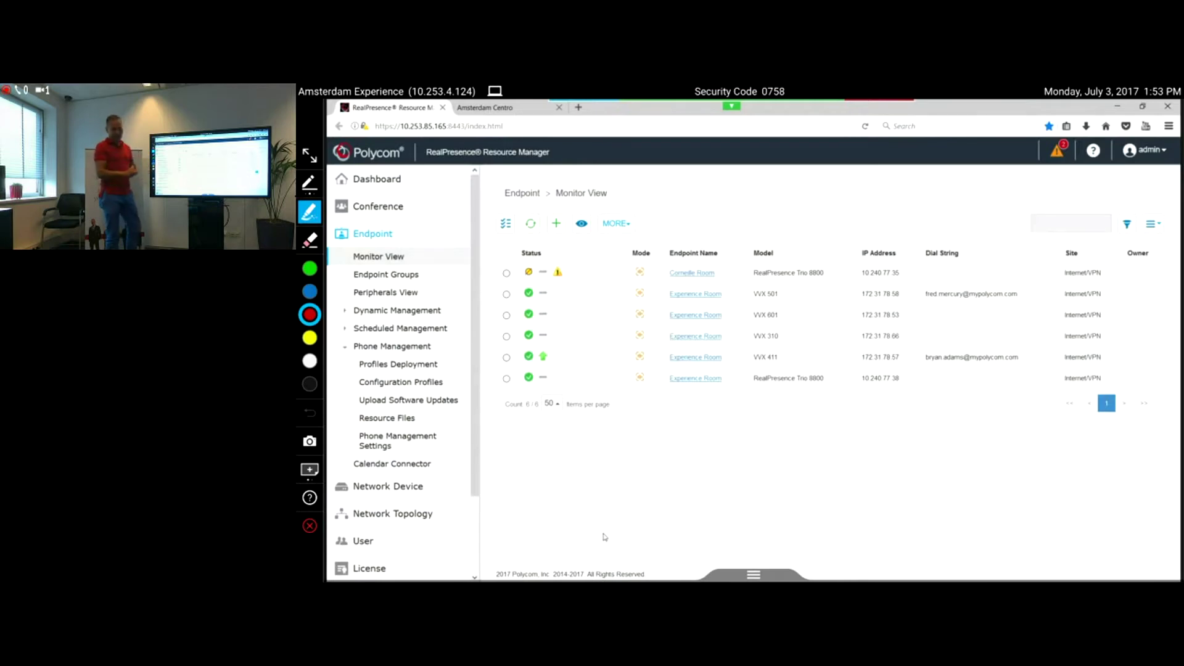
{"action": "mouse_move", "coordinate": [419, 326]}
{"action": "left_mouse_down"}
{"action": "mouse_move", "coordinate": [364, 330]}
{"action": "mouse_move", "coordinate": [426, 467]}
{"action": "mouse_move", "coordinate": [432, 346]}
{"action": "left_mouse_up"}
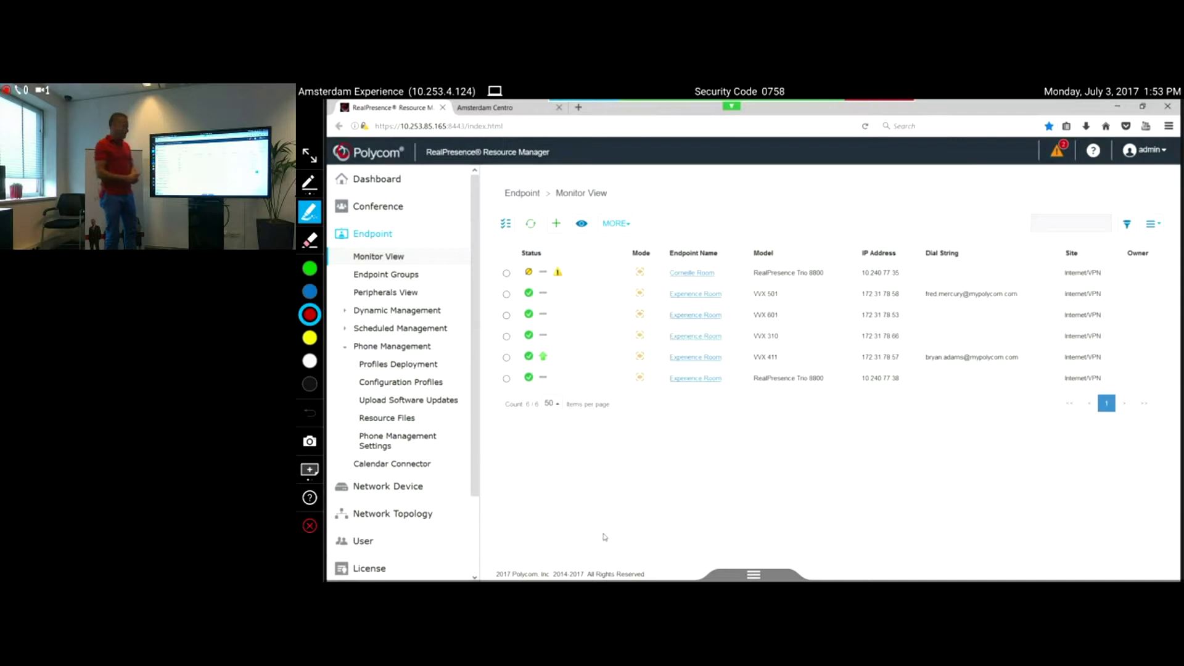
{"action": "mouse_move", "coordinate": [782, 285]}
{"action": "left_mouse_down"}
{"action": "mouse_move", "coordinate": [740, 363]}
{"action": "mouse_move", "coordinate": [788, 295]}
{"action": "left_mouse_up"}
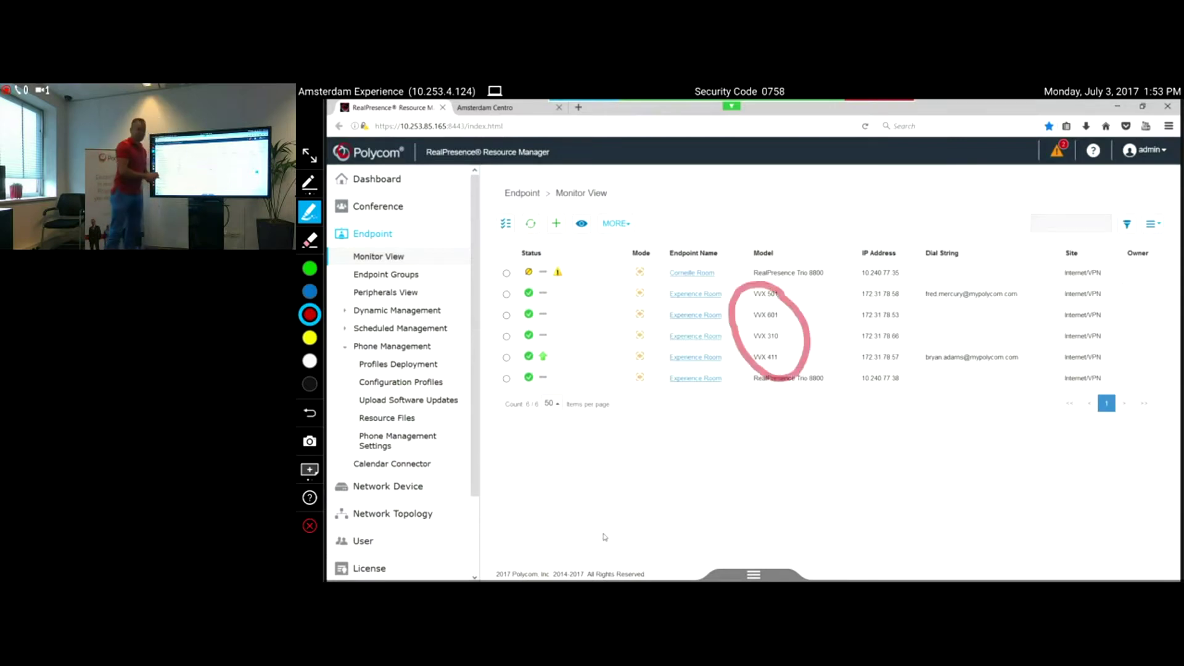
{"action": "left_click_drag", "start_coordinate": [754, 393], "coordinate": [818, 387]}
{"action": "left_click_drag", "start_coordinate": [743, 279], "coordinate": [818, 271]}
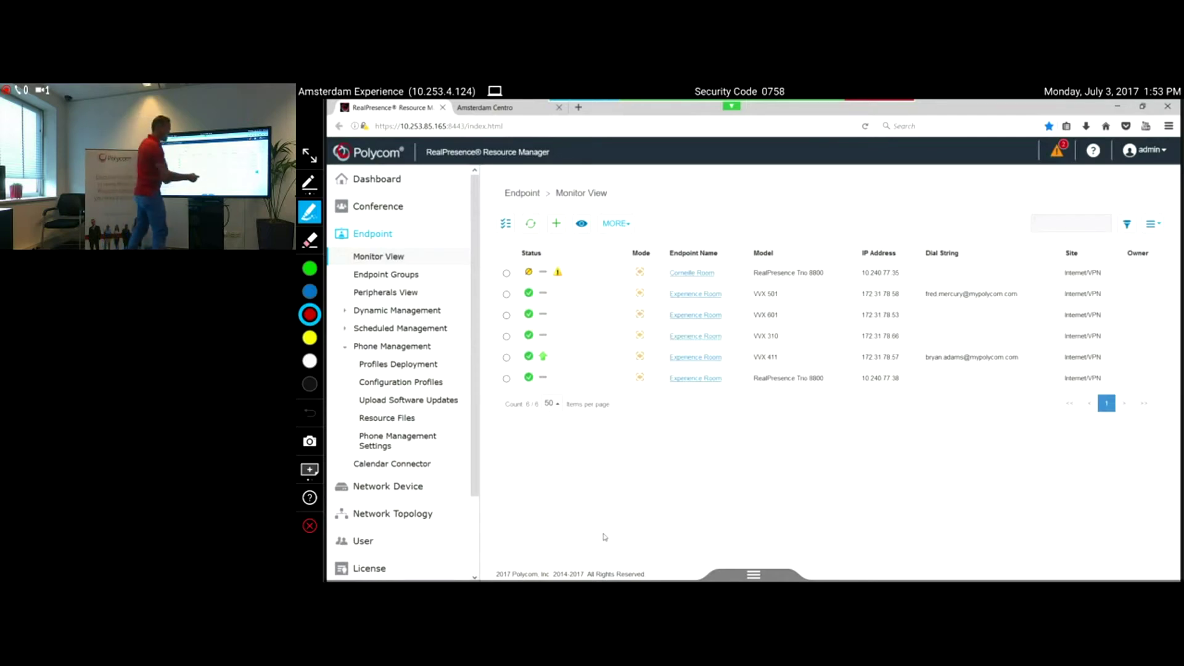
{"action": "mouse_move", "coordinate": [899, 258]}
{"action": "left_mouse_down"}
{"action": "mouse_move", "coordinate": [880, 411]}
{"action": "mouse_move", "coordinate": [897, 266]}
{"action": "left_mouse_up"}
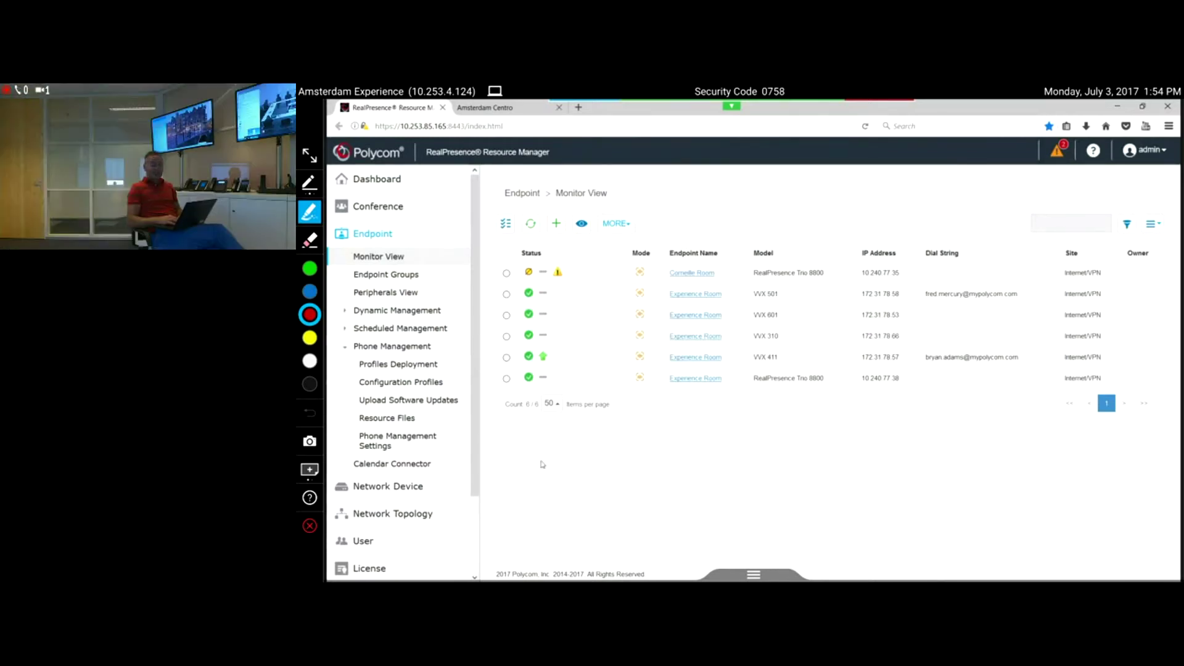
{"action": "left_click", "coordinate": [393, 400]}
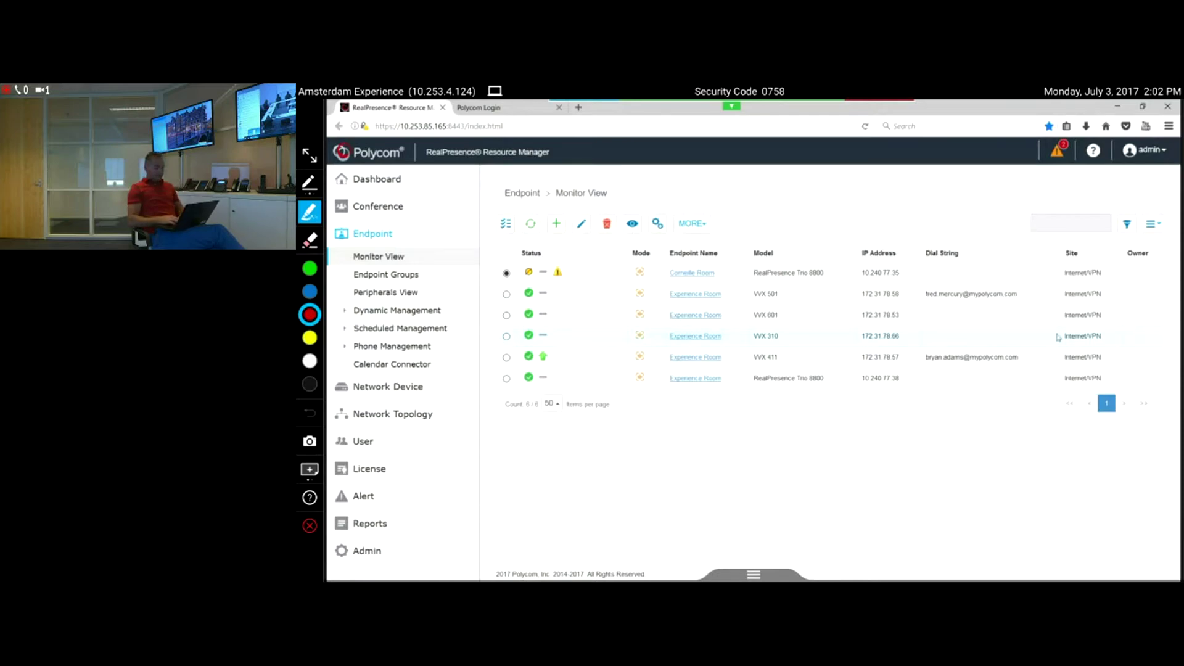
Start a new network topology site named "Amsterdam Site" with the description "Amsterdam location".
{"action": "left_click", "coordinate": [390, 422]}
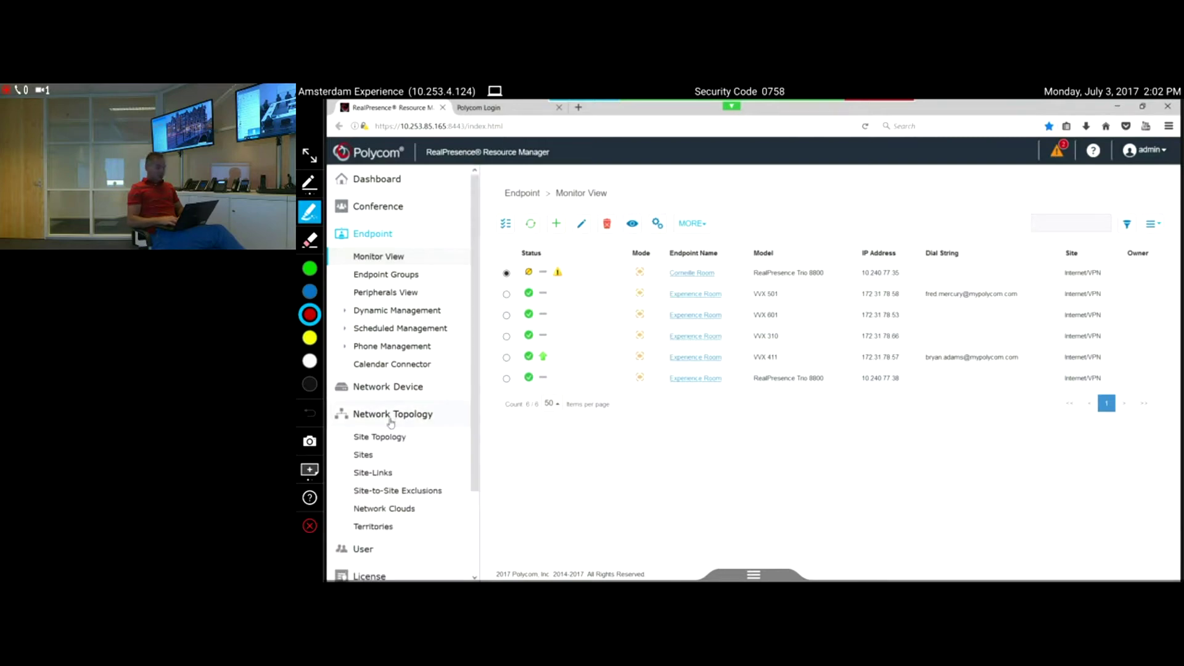
{"action": "left_click", "coordinate": [364, 455]}
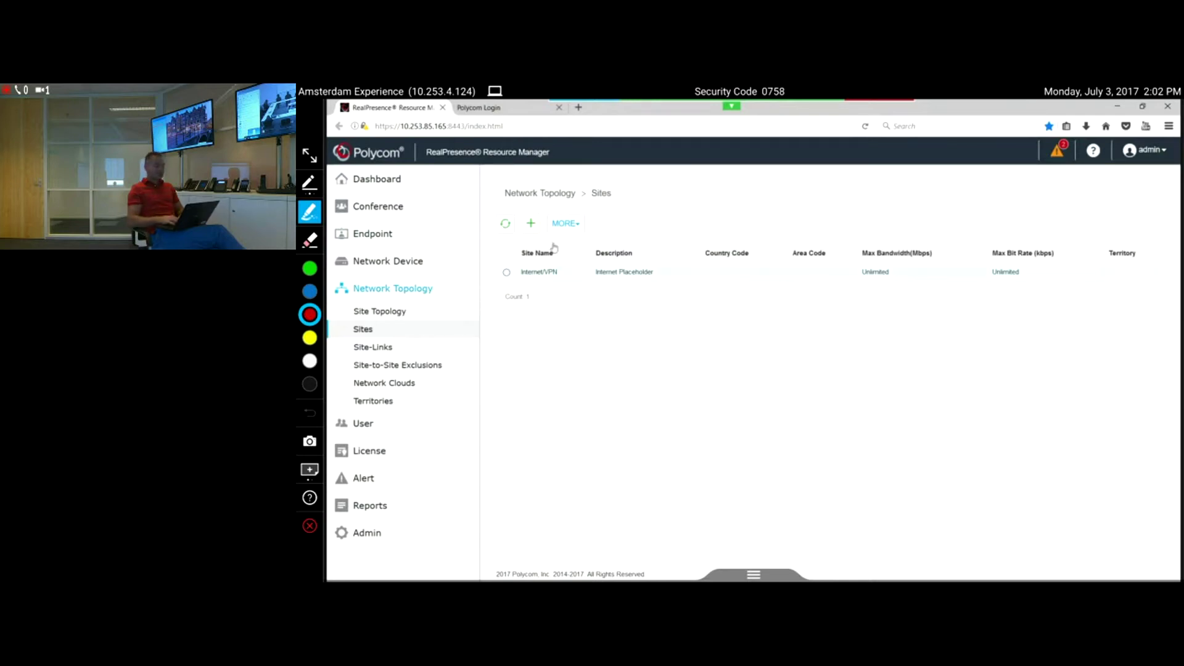
{"action": "left_click", "coordinate": [529, 224]}
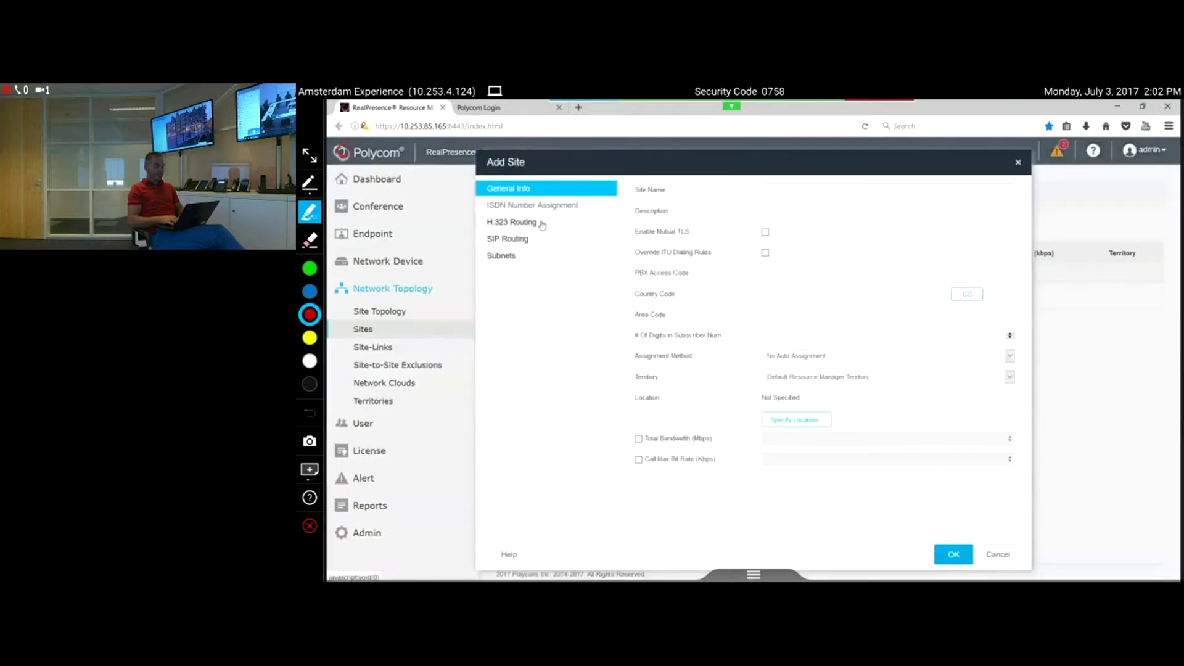
{"action": "left_click", "coordinate": [794, 189]}
{"action": "type", "text": "Amst"}
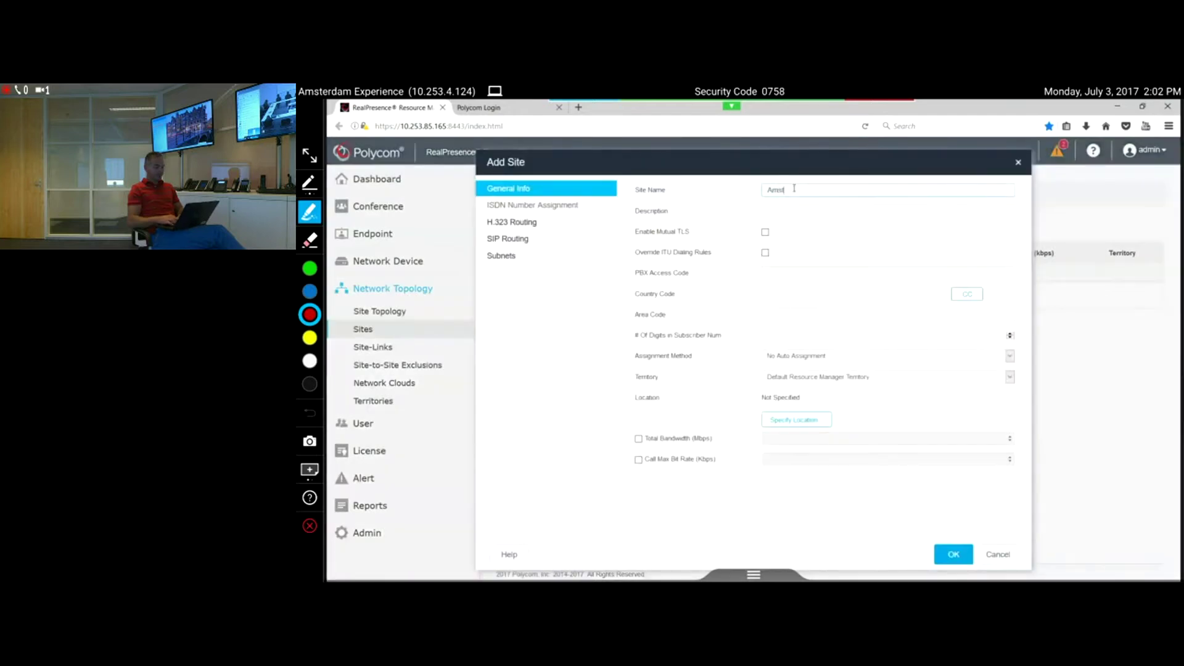
{"action": "type", "text": "Amsterdam locatio"}
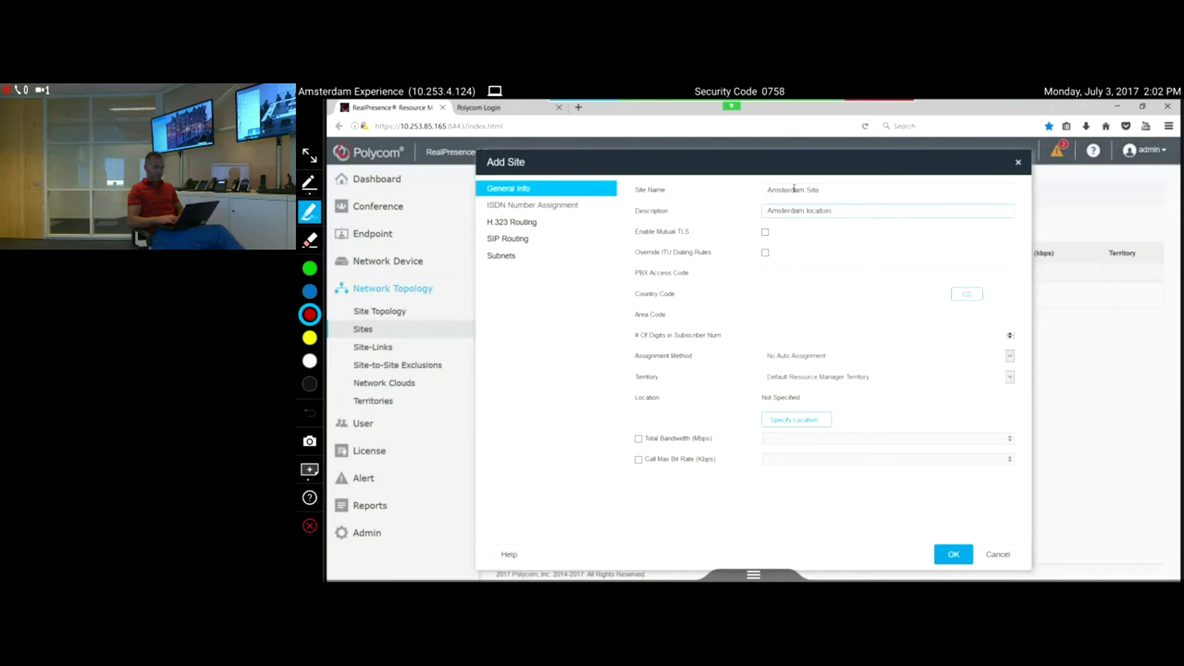
{"action": "type", "text": "n"}
Search for the city amsterdam and set the site's location to Amsterdam, North Holland, Netherlands.
{"action": "left_click", "coordinate": [790, 420]}
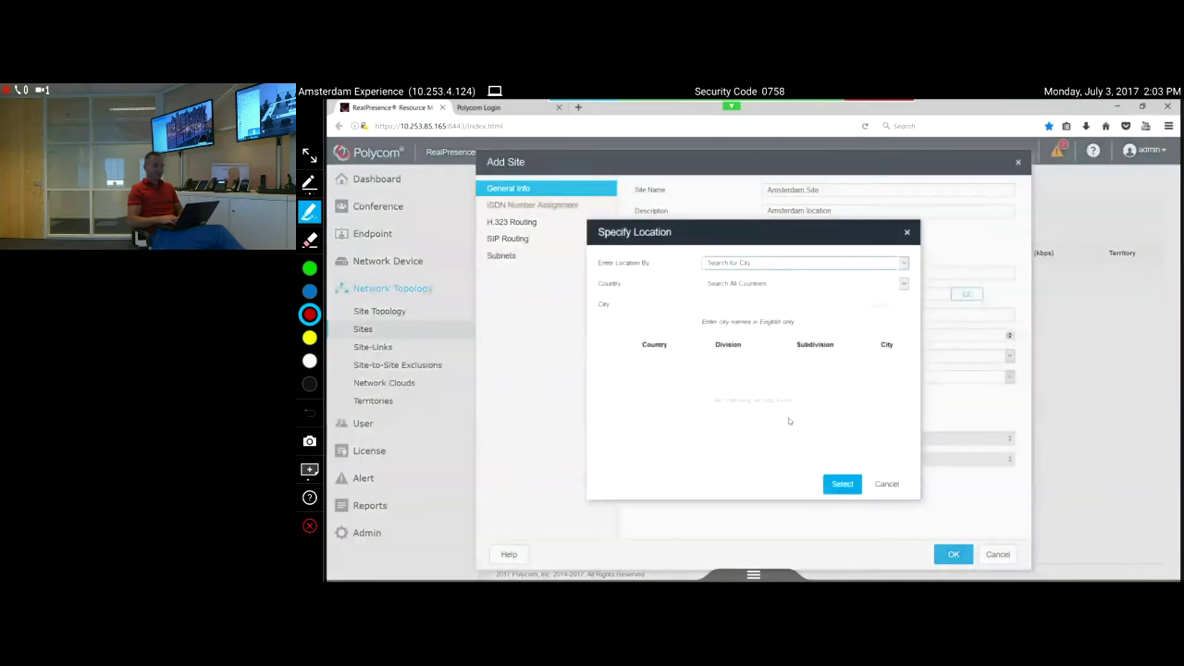
{"action": "left_click", "coordinate": [719, 305]}
{"action": "type", "text": "amsterdam"}
{"action": "left_click", "coordinate": [876, 306]}
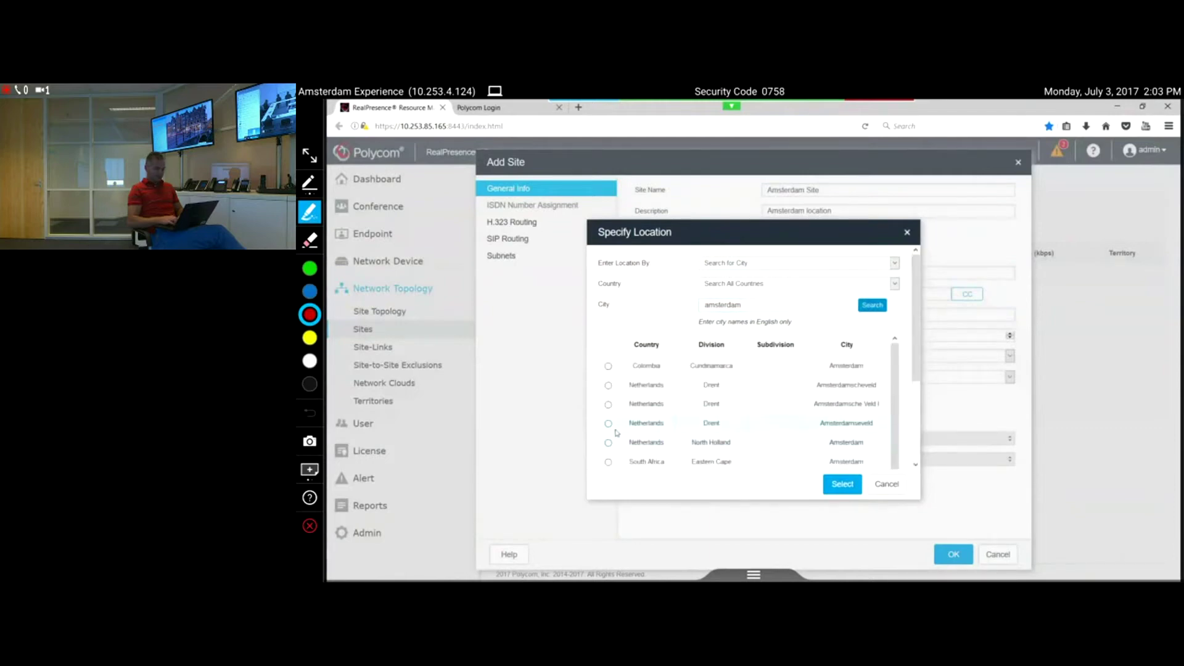
{"action": "left_click", "coordinate": [608, 443]}
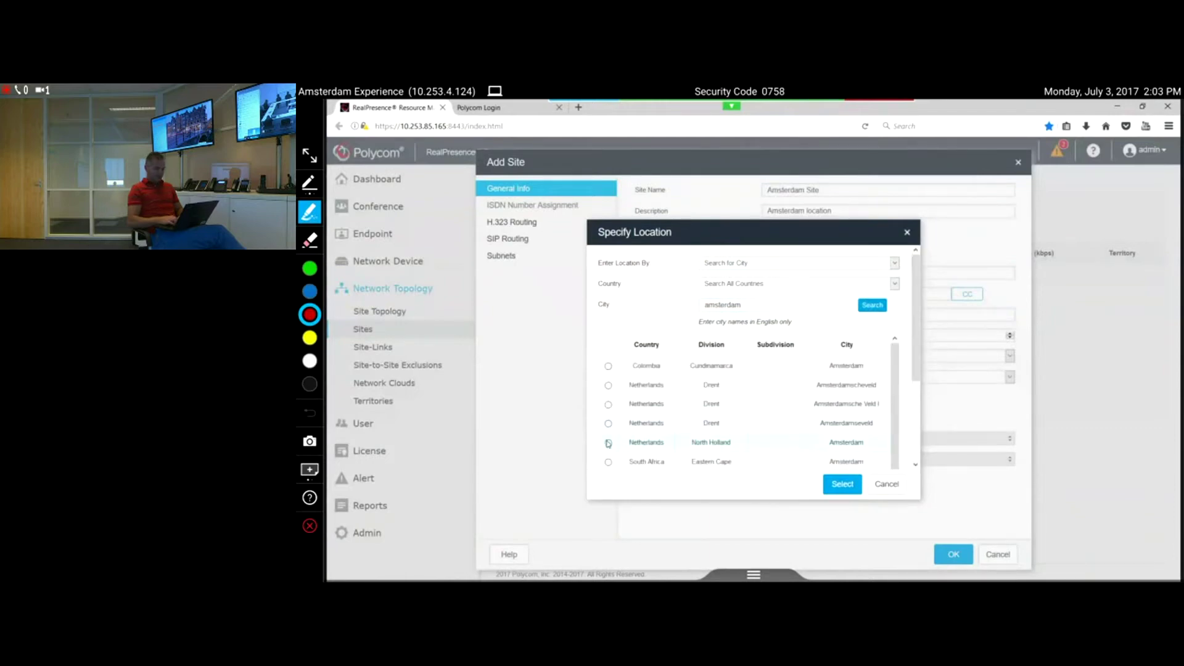
{"action": "left_click", "coordinate": [842, 485]}
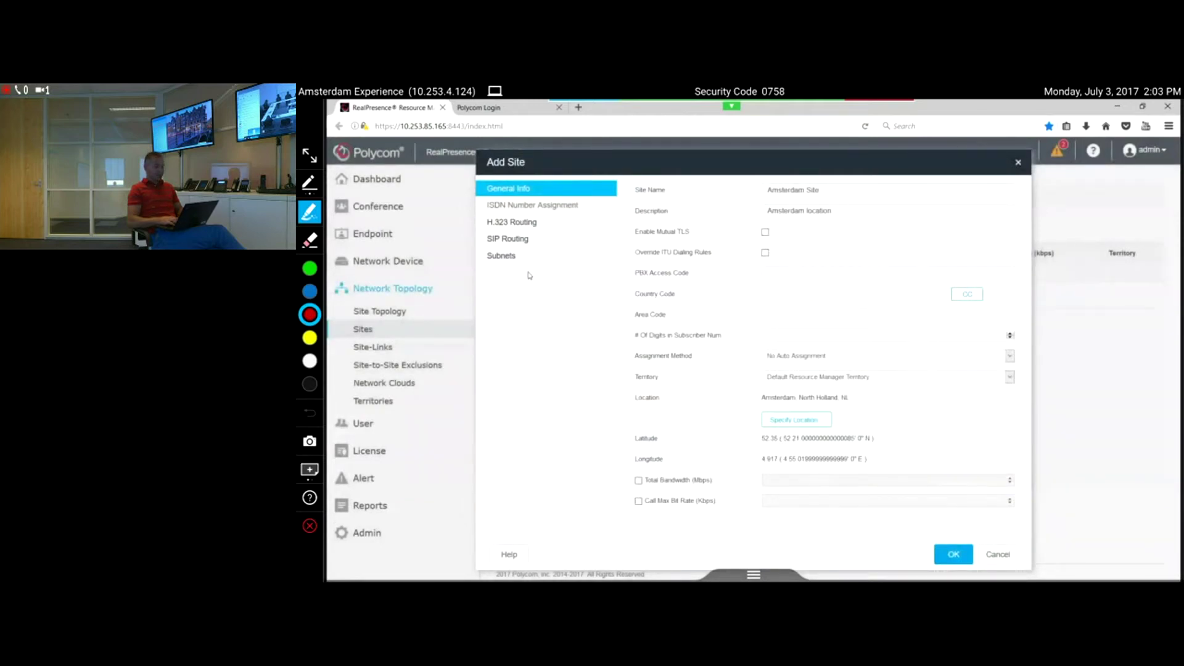
Add the subnet 10.240.77.0 with mask length 24 to the new site.
{"action": "left_click", "coordinate": [512, 259]}
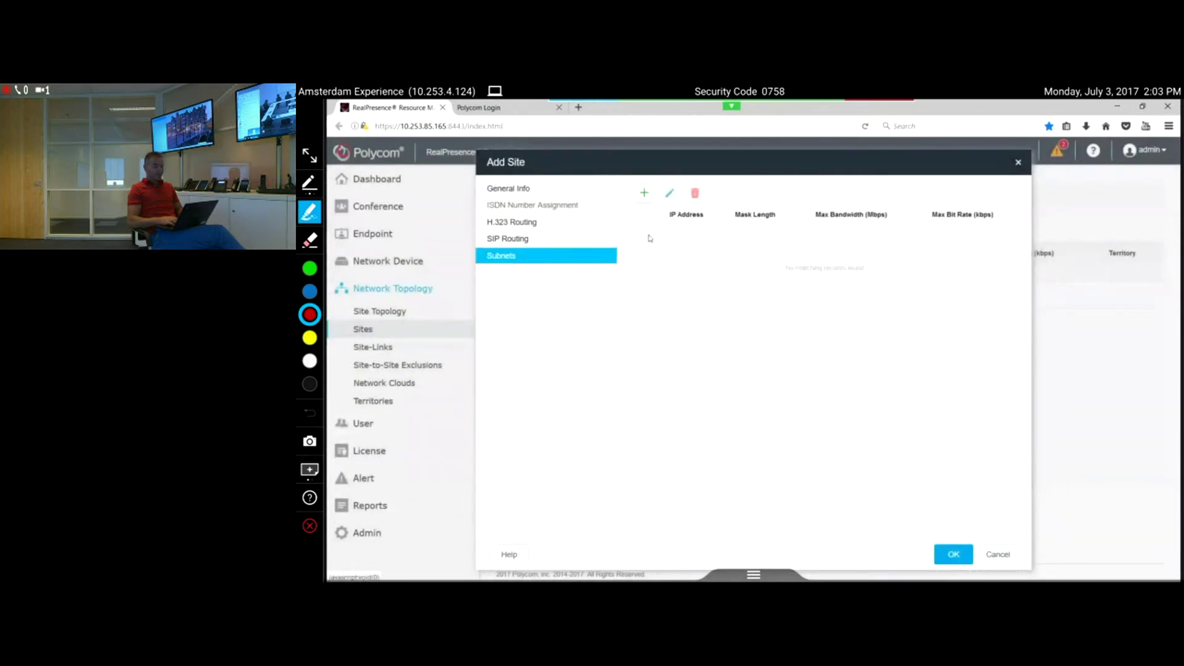
{"action": "left_click", "coordinate": [645, 195]}
{"action": "type", "text": "10.240.77.35"}
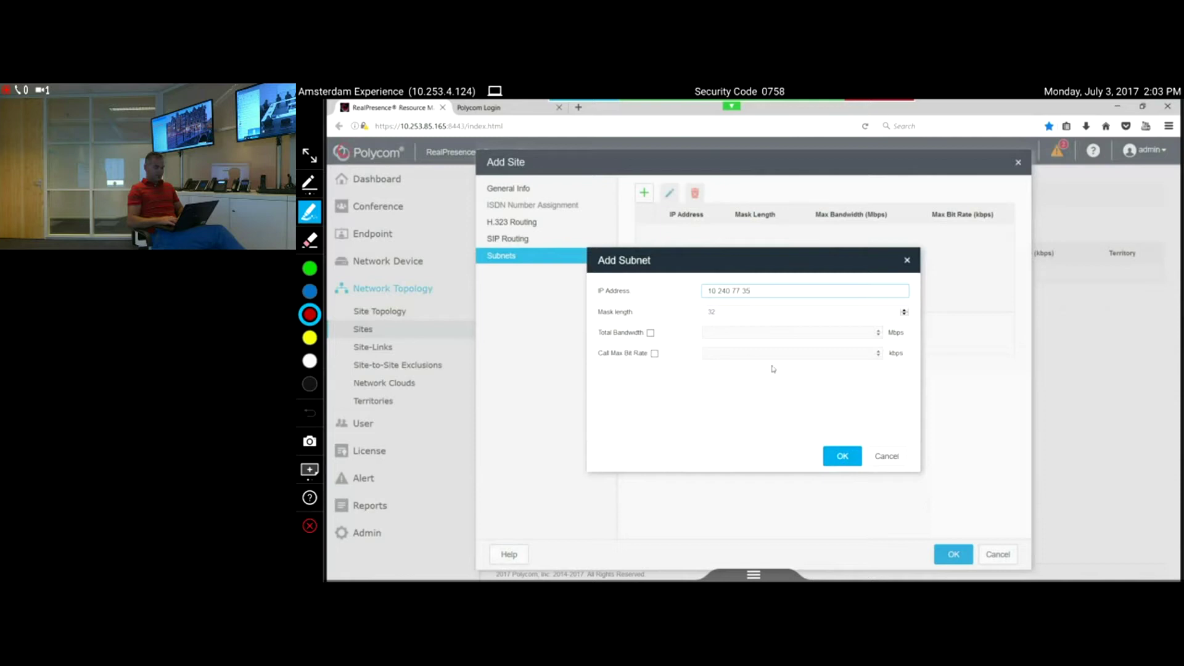
{"action": "left_click", "coordinate": [719, 316]}
{"action": "type", "text": "24"}
{"action": "left_click", "coordinate": [764, 293]}
{"action": "key", "text": "BackSpace"}
{"action": "key", "text": "BackSpace"}
{"action": "type", "text": "0"}
{"action": "left_click", "coordinate": [842, 457]}
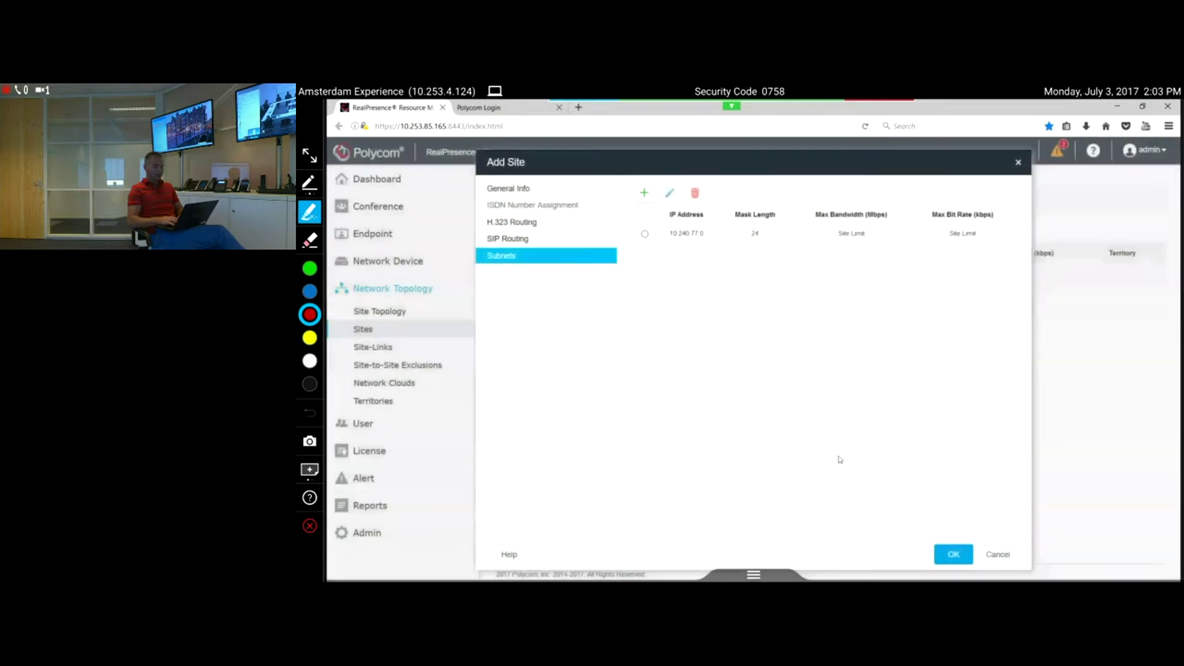
Add a second subnet 172.31.78.0 with mask length 24 and save the site.
{"action": "left_click", "coordinate": [644, 192]}
{"action": "type", "text": "172"}
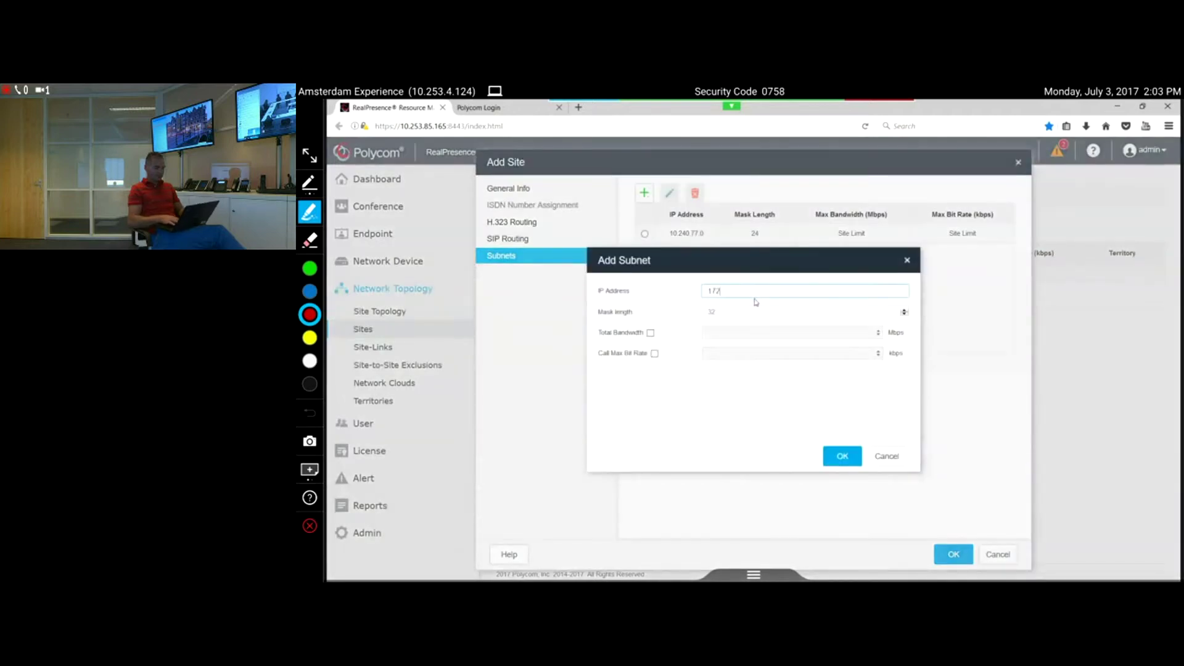
{"action": "type", "text": ".31.78.0"}
{"action": "left_click", "coordinate": [716, 312]}
{"action": "type", "text": "24"}
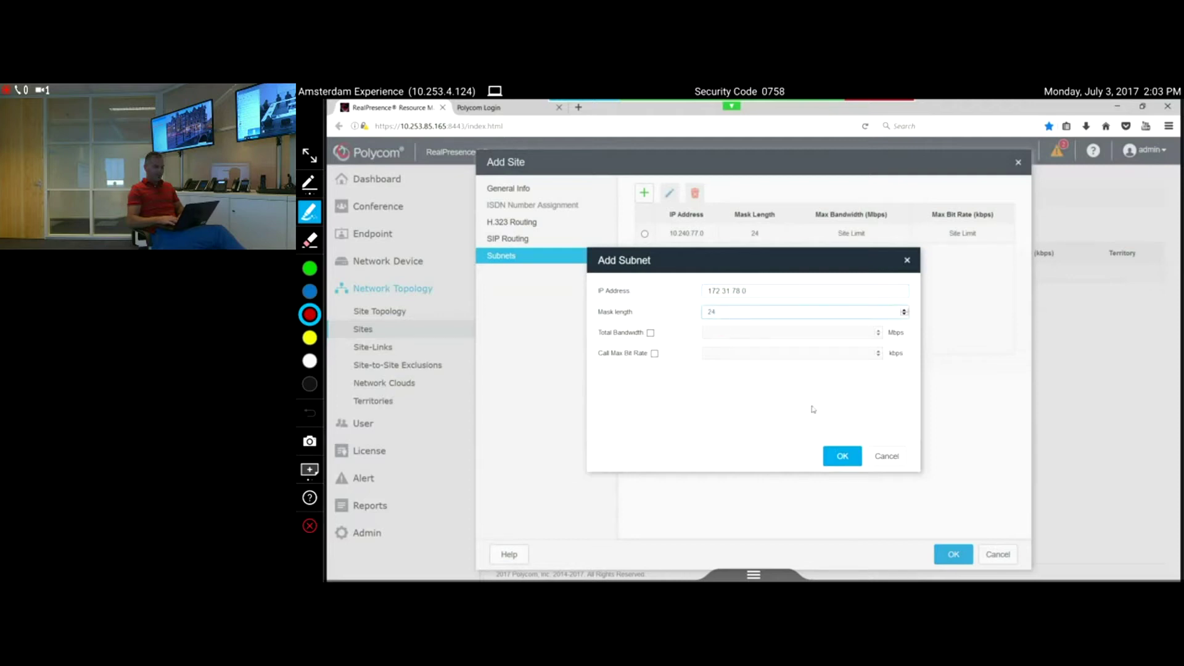
{"action": "left_click", "coordinate": [839, 455]}
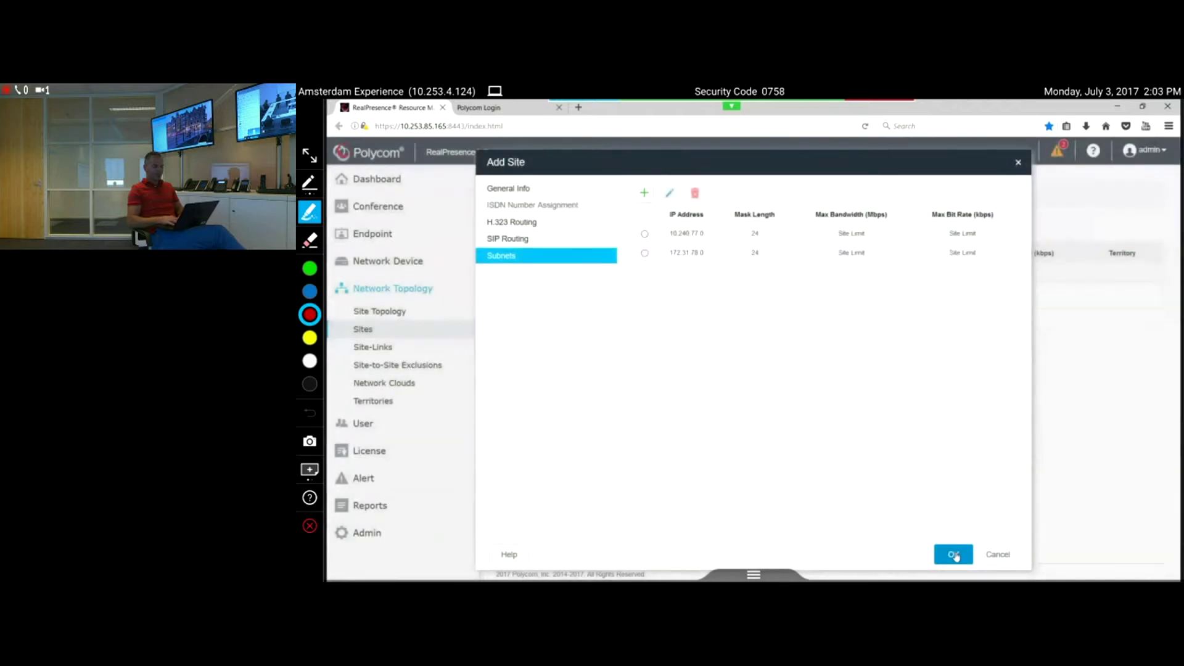
{"action": "left_click", "coordinate": [953, 554]}
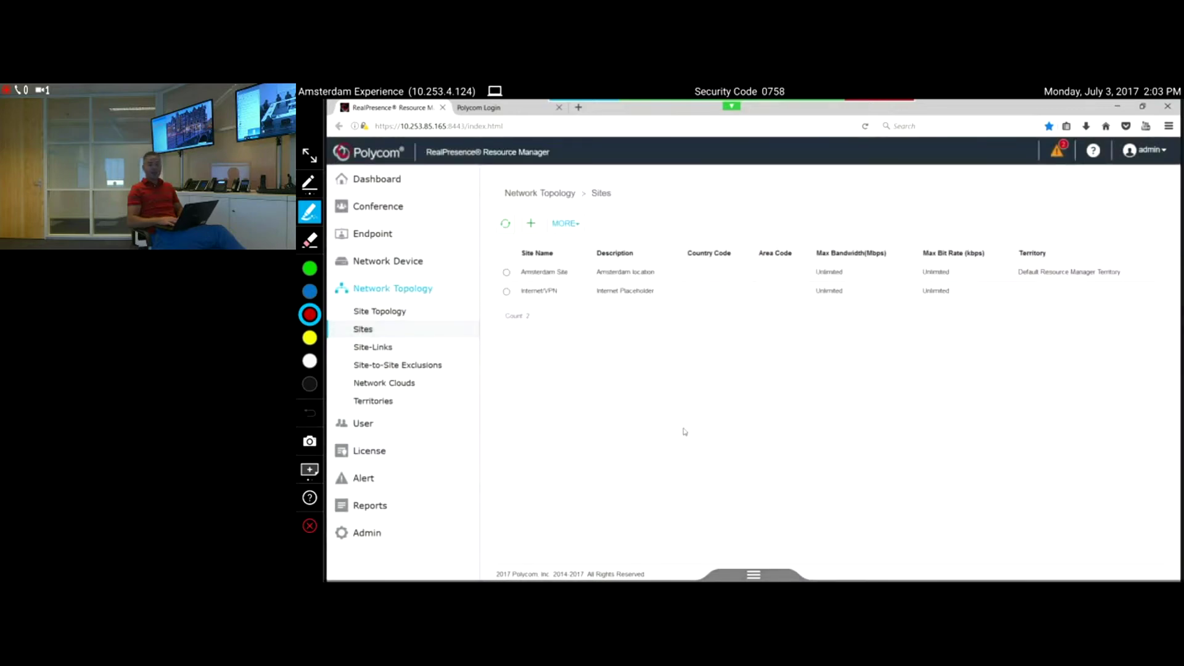
Check the site assignment of each device in the endpoint Monitor View.
{"action": "left_click", "coordinate": [369, 236]}
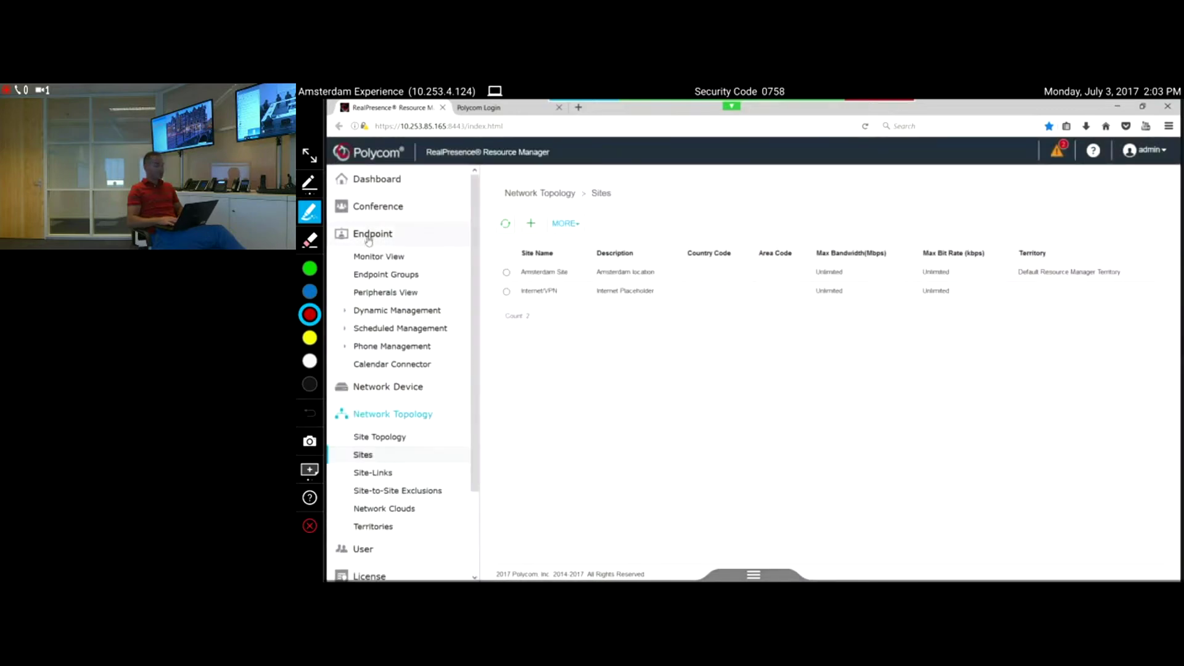
{"action": "left_click", "coordinate": [376, 258]}
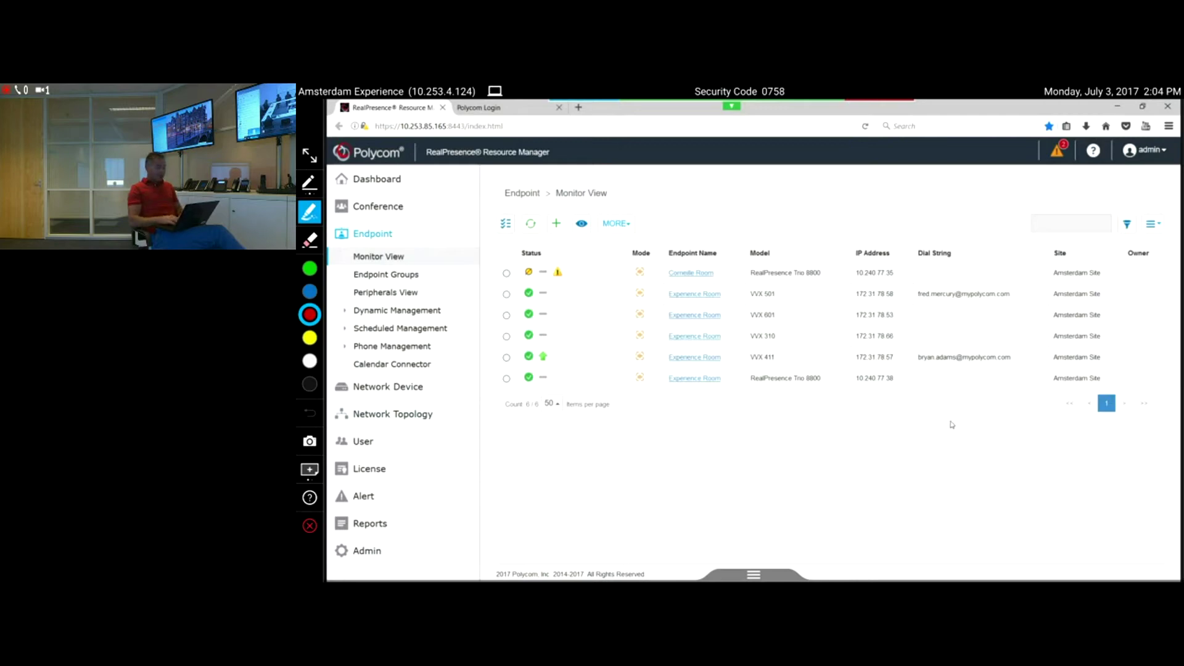
Associate the Bluetooth-Enabled configuration profile with the Global phone profiles deployment and save it.
{"action": "left_click", "coordinate": [387, 347]}
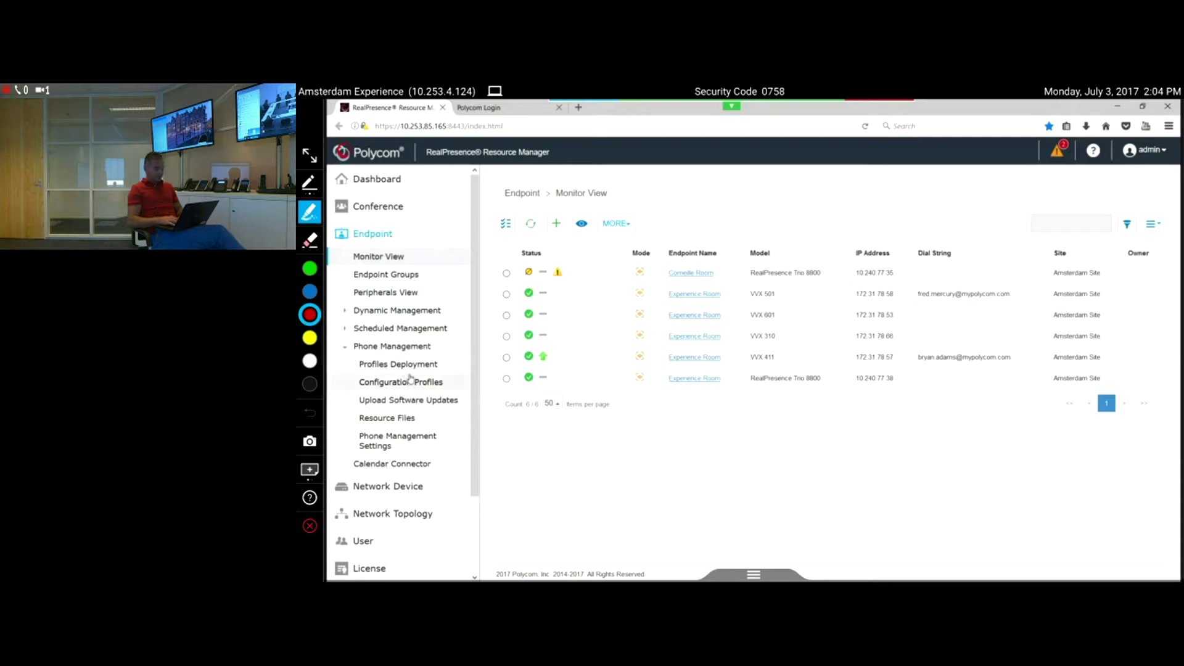
{"action": "left_click", "coordinate": [414, 365]}
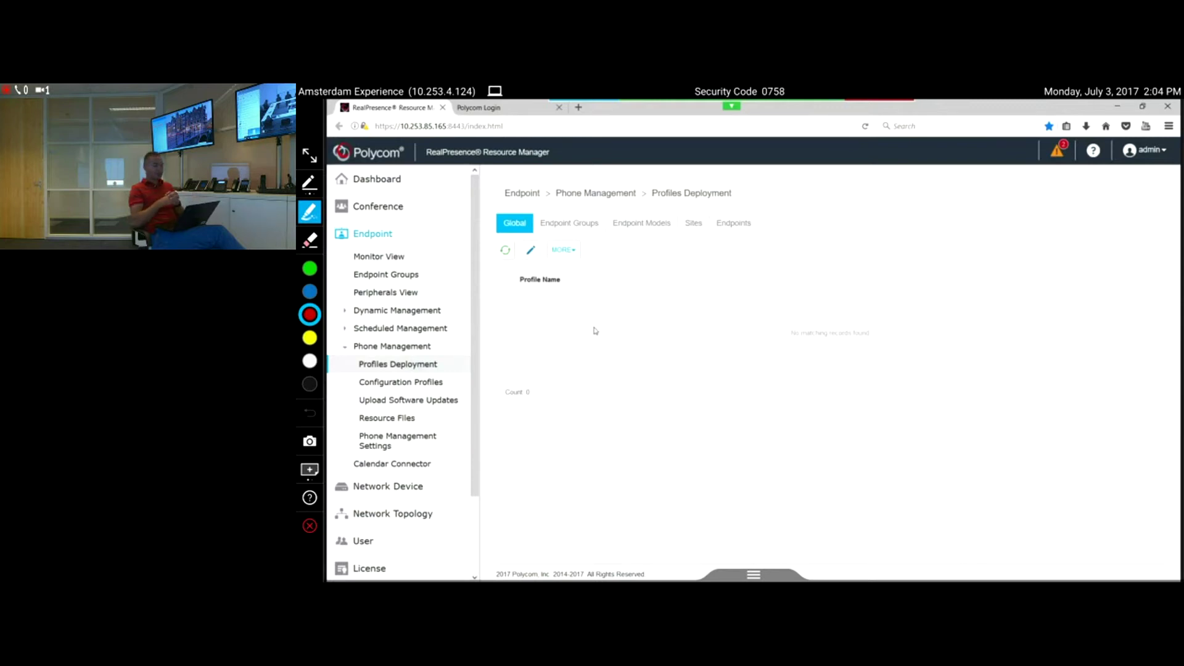
{"action": "left_click", "coordinate": [529, 251]}
{"action": "left_click", "coordinate": [693, 284]}
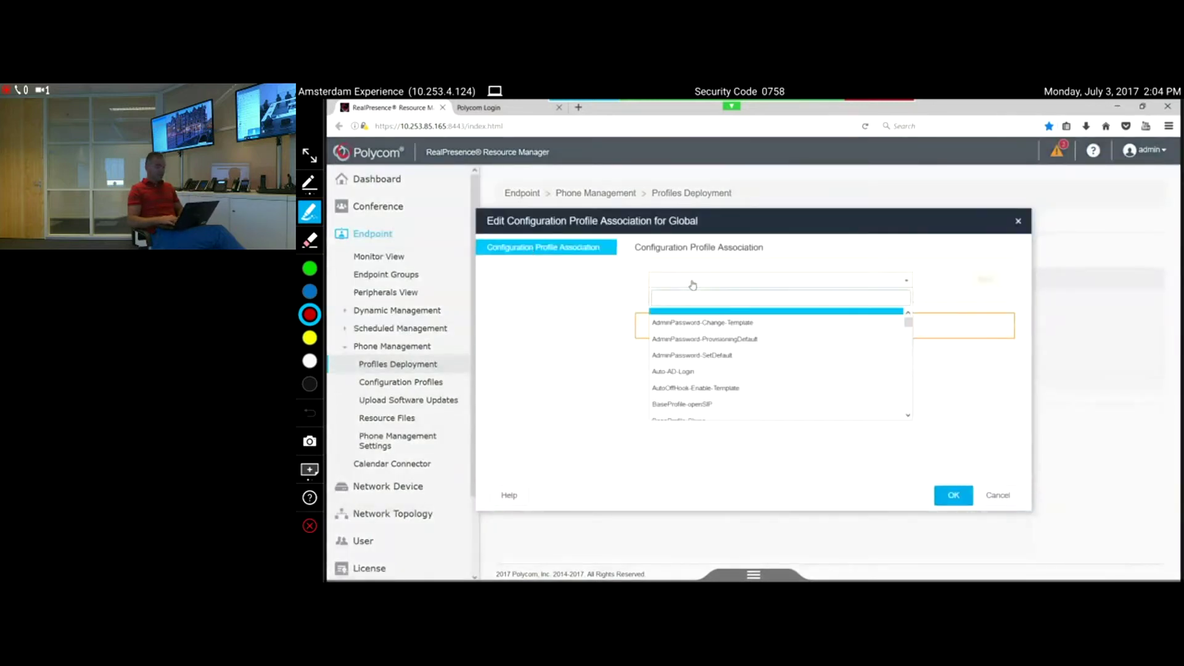
{"action": "type", "text": "blue"}
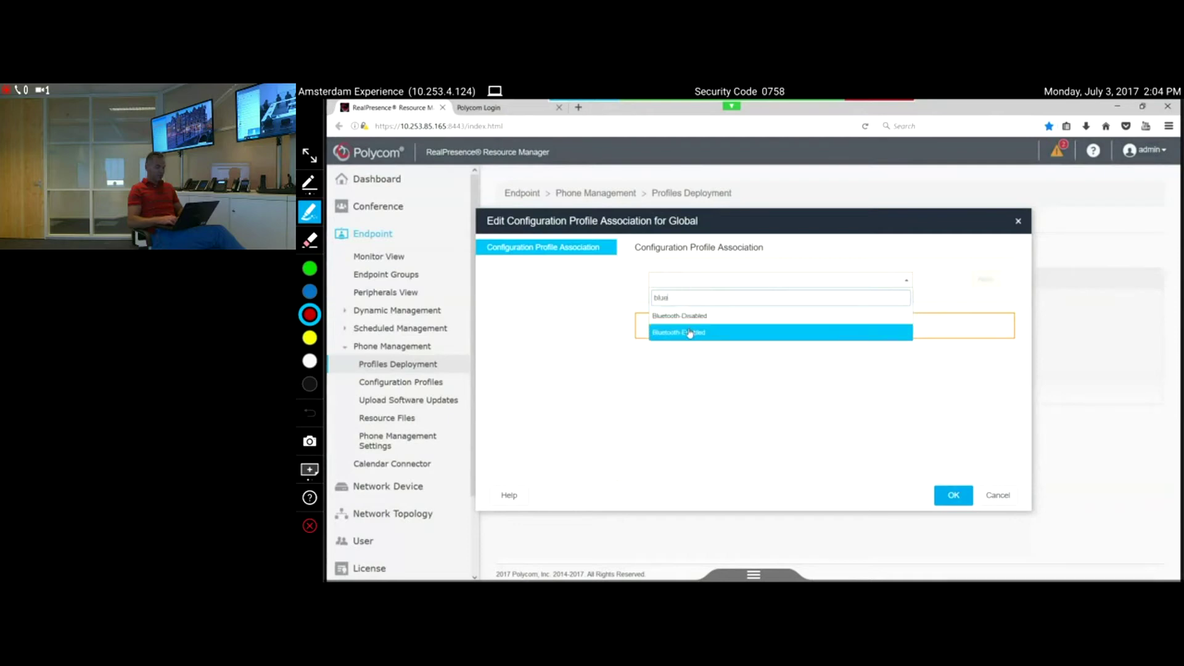
{"action": "left_click", "coordinate": [690, 332]}
{"action": "left_click", "coordinate": [987, 280]}
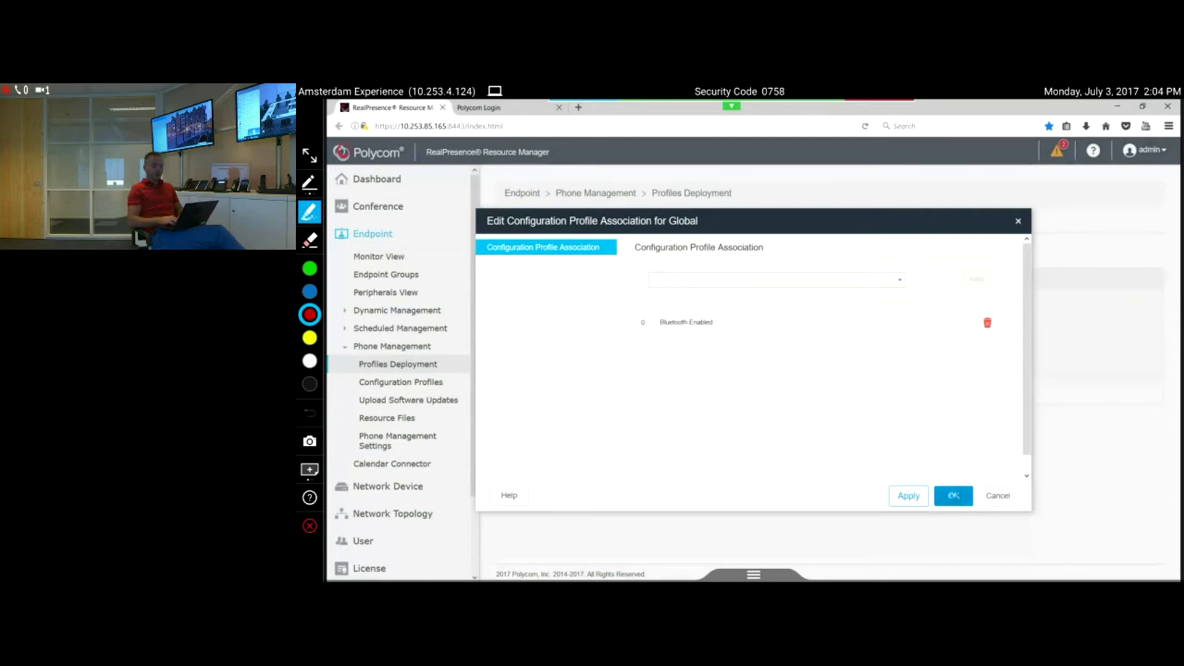
{"action": "left_click", "coordinate": [954, 495]}
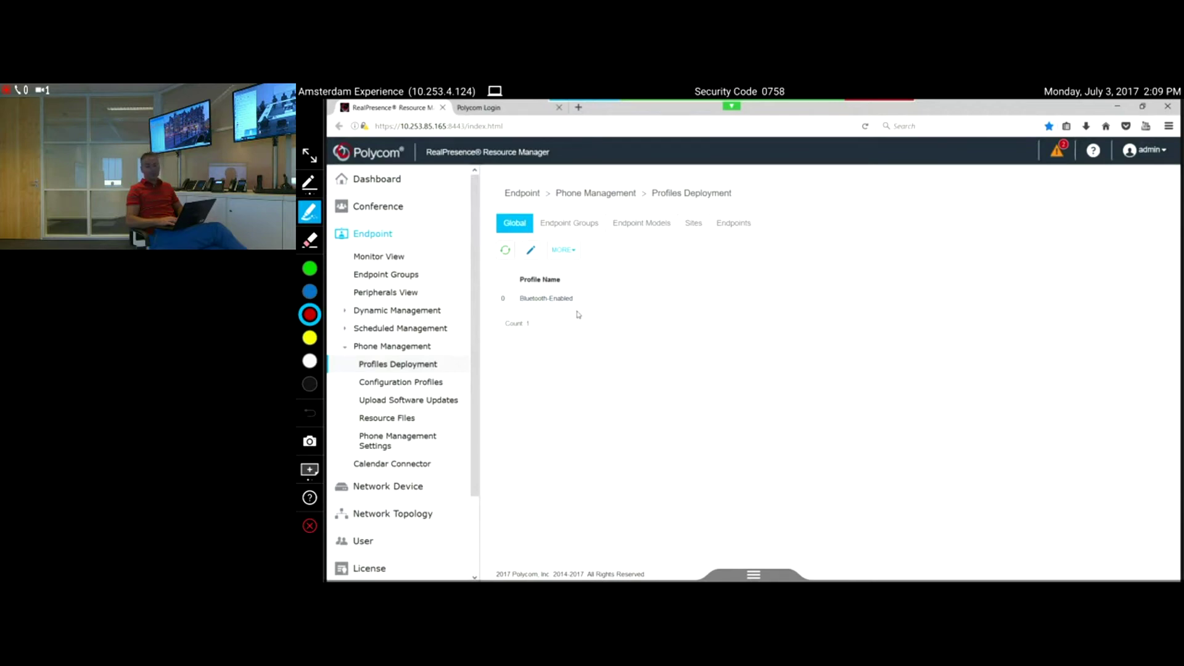
Add the BaseProfile-Skype configuration profile to the Global profile association and save it.
{"action": "left_click", "coordinate": [532, 251]}
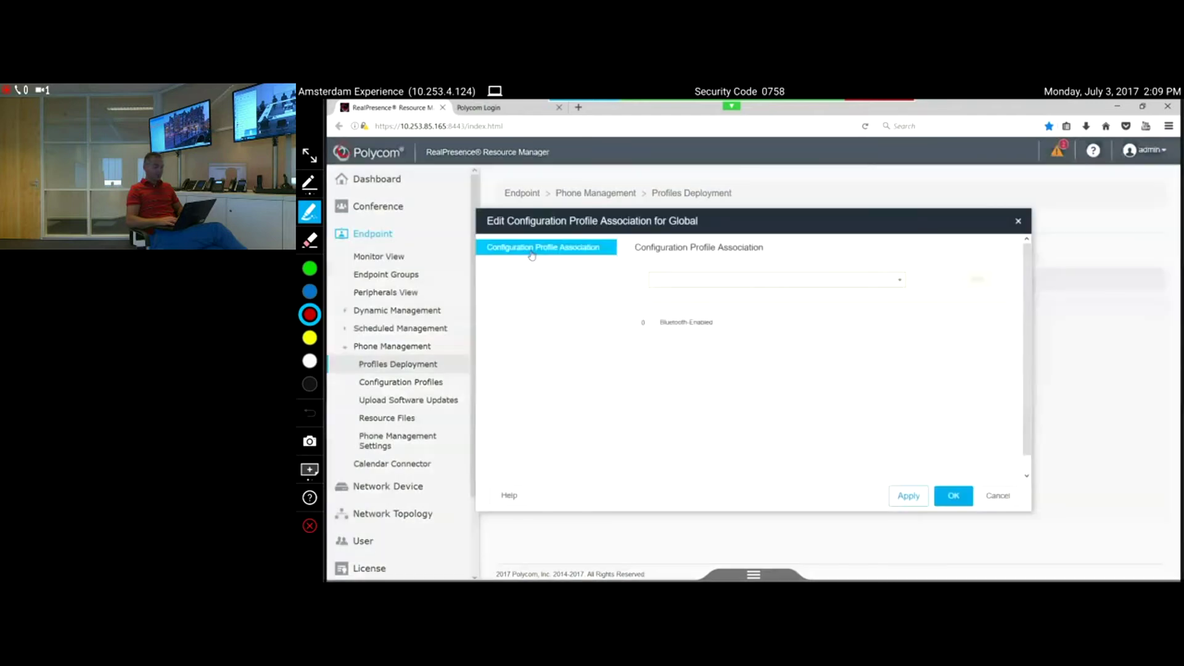
{"action": "left_click", "coordinate": [662, 283]}
{"action": "type", "text": "skype"}
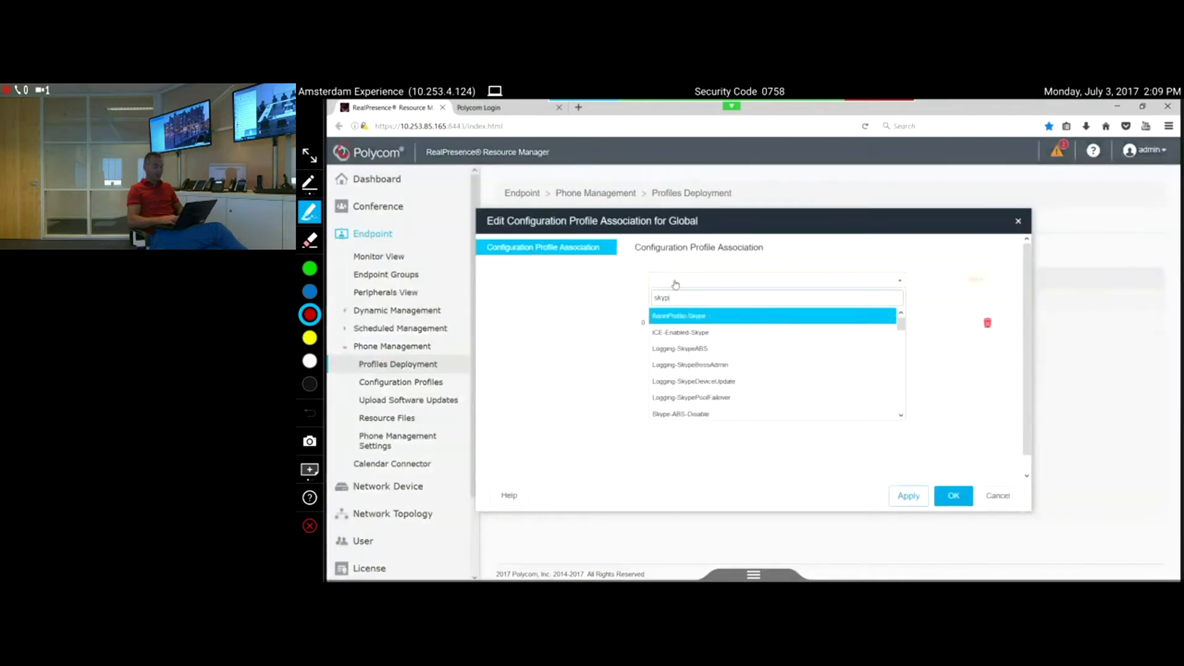
{"action": "type", "text": "i"}
{"action": "left_click", "coordinate": [781, 321]}
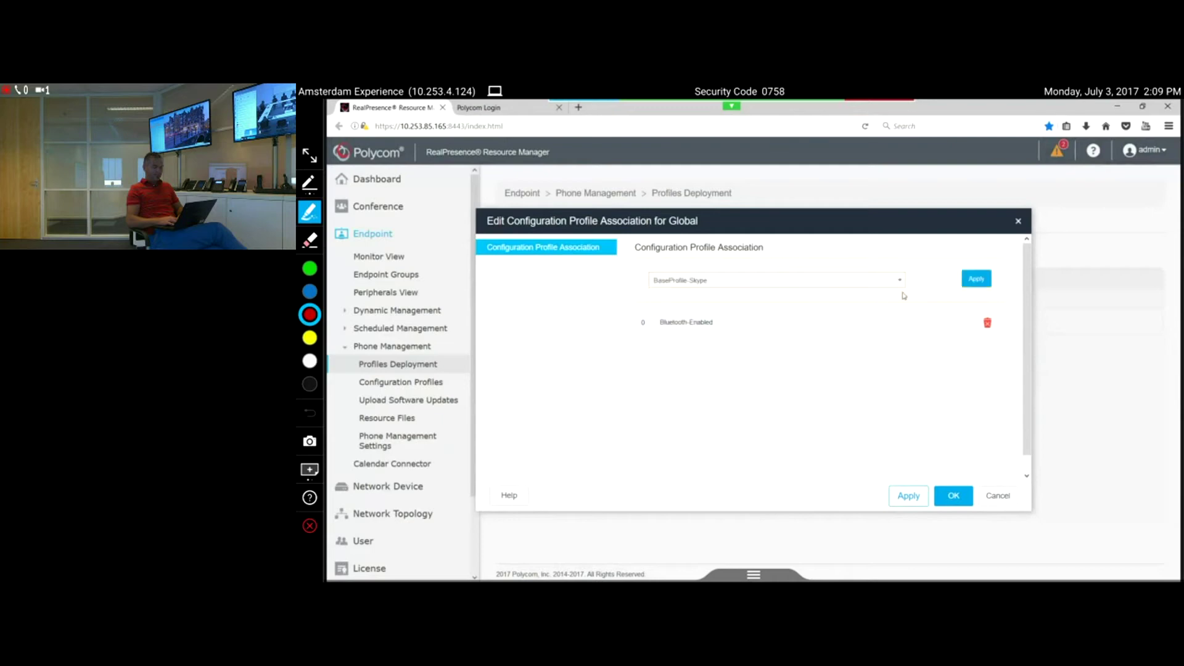
{"action": "left_click", "coordinate": [973, 280]}
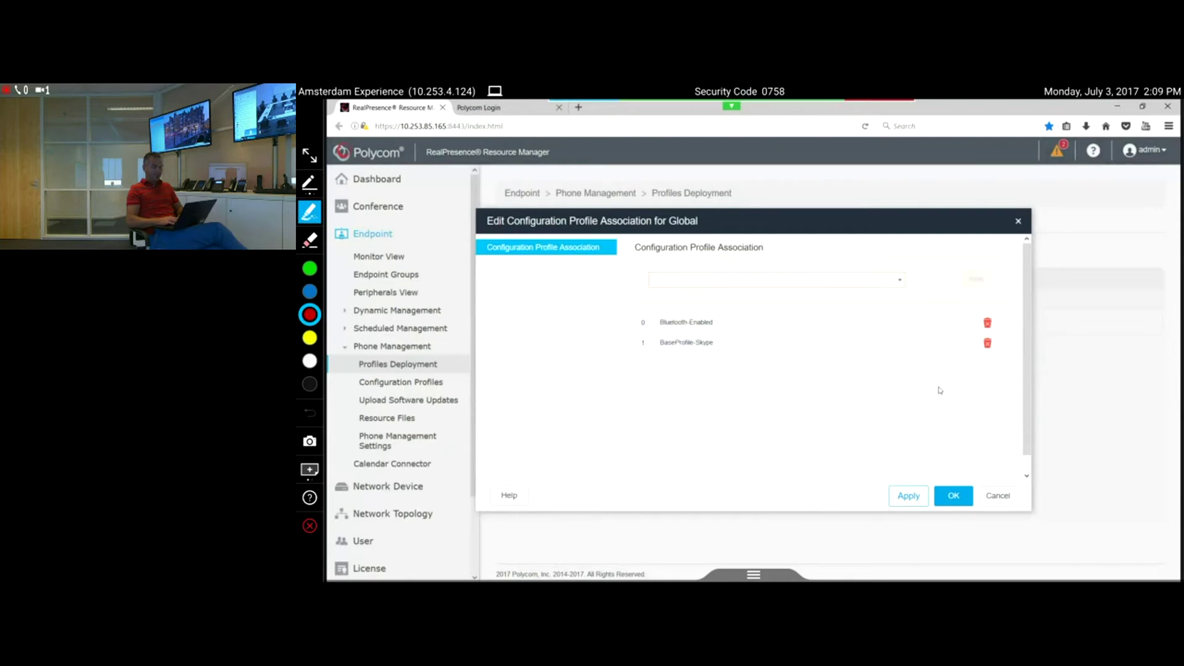
{"action": "left_click", "coordinate": [952, 497]}
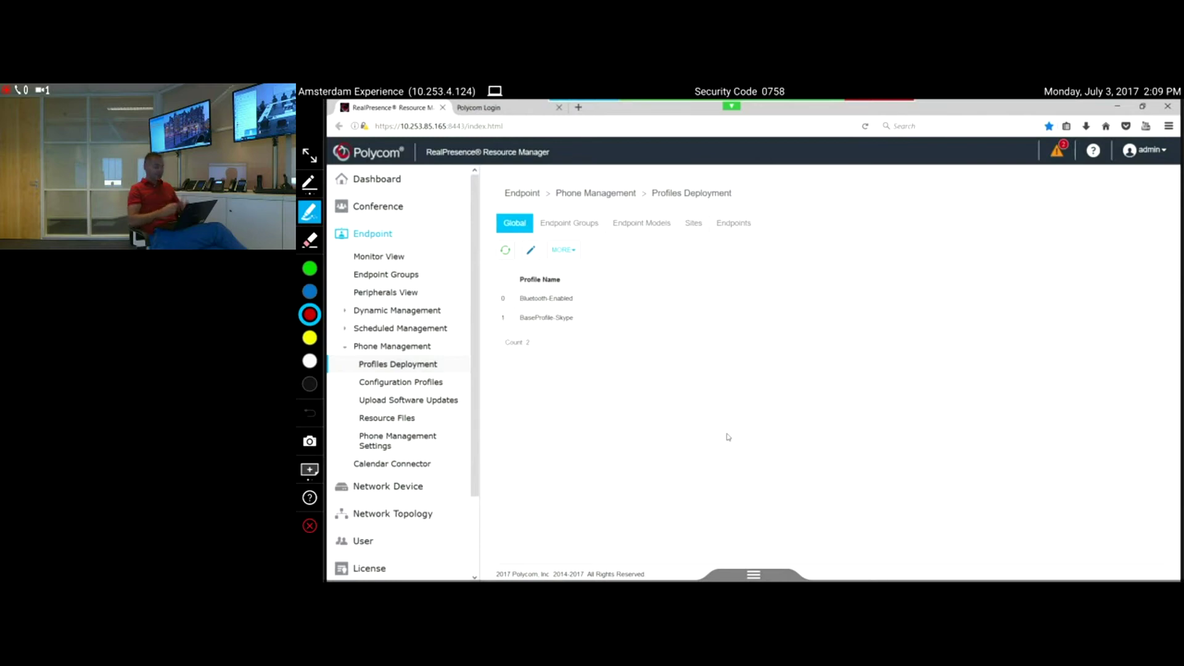
Start a new endpoint group in the phone profiles deployment and name it Amsterdam-VVX-Device-Lockoff.
{"action": "left_click", "coordinate": [567, 225]}
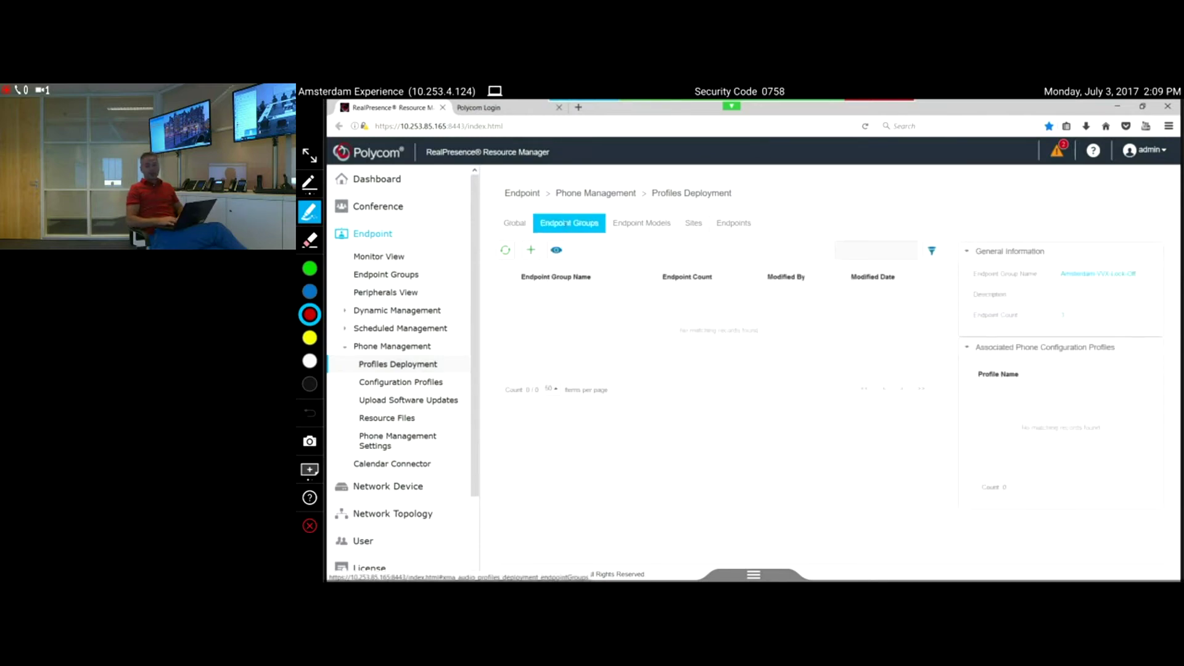
{"action": "left_click", "coordinate": [531, 252]}
{"action": "left_click", "coordinate": [739, 249]}
{"action": "type", "text": "Ams"}
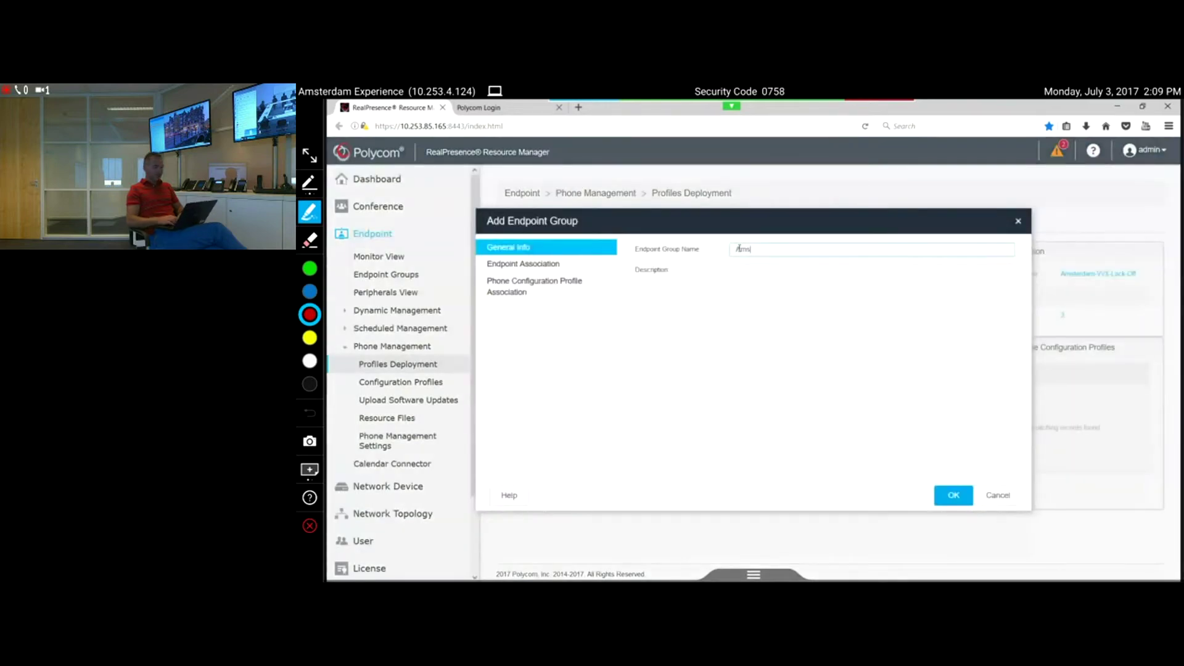
{"action": "type", "text": "terdam De"}
{"action": "type", "text": "vice-L"}
{"action": "type", "text": "VVX-"}
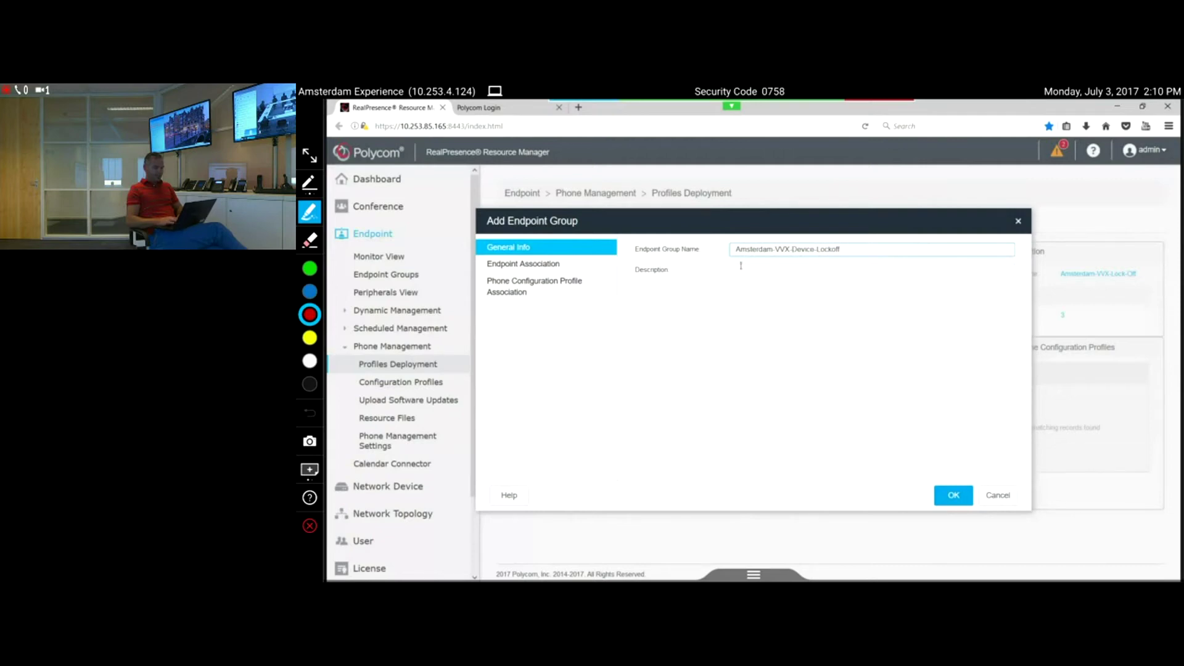
Select the Experience Room VVX 501 and VVX 601 phones in the new group's endpoint association.
{"action": "left_click", "coordinate": [538, 266]}
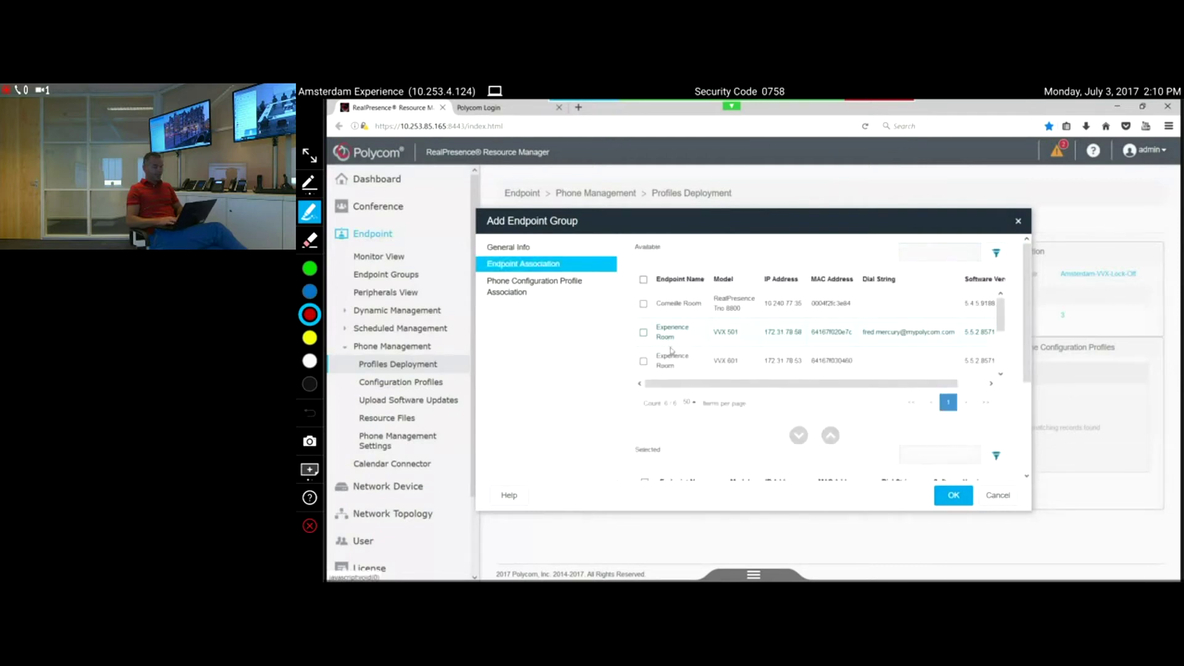
{"action": "left_click", "coordinate": [644, 333]}
{"action": "left_click", "coordinate": [644, 362]}
{"action": "left_click_drag", "start_coordinate": [1001, 315], "coordinate": [1001, 348]}
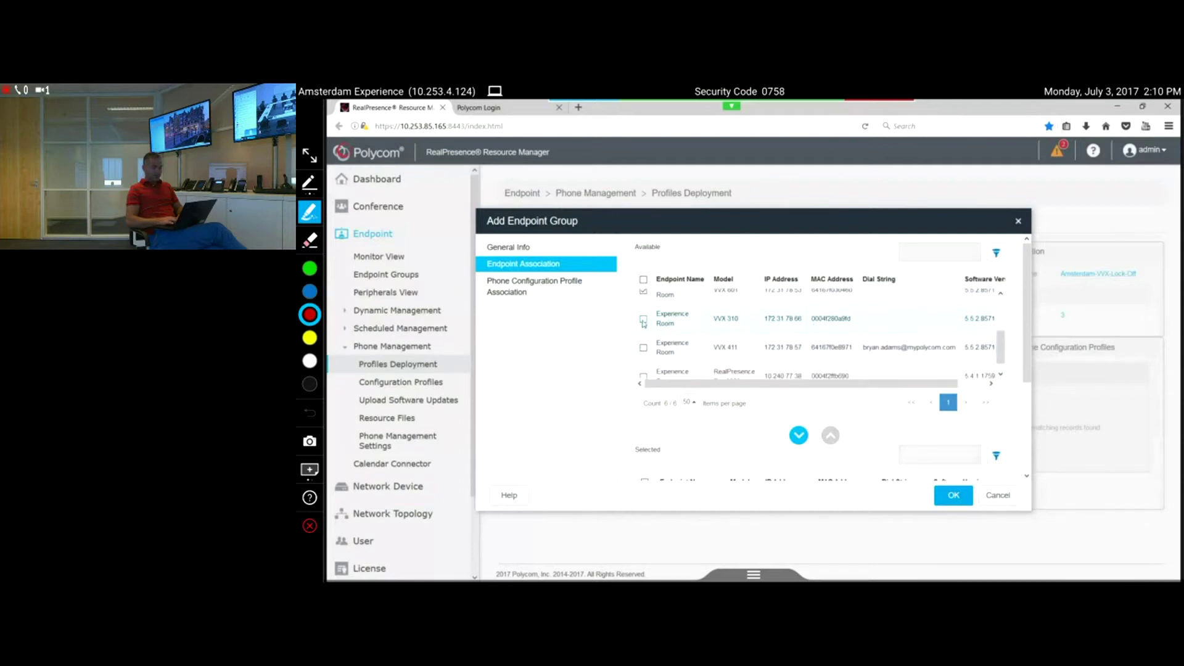
Associate the Skype-DeviceLock-Disabled configuration profile with the new endpoint group and apply the updates to the related phones immediately.
{"action": "left_click", "coordinate": [529, 290]}
{"action": "left_click", "coordinate": [679, 280]}
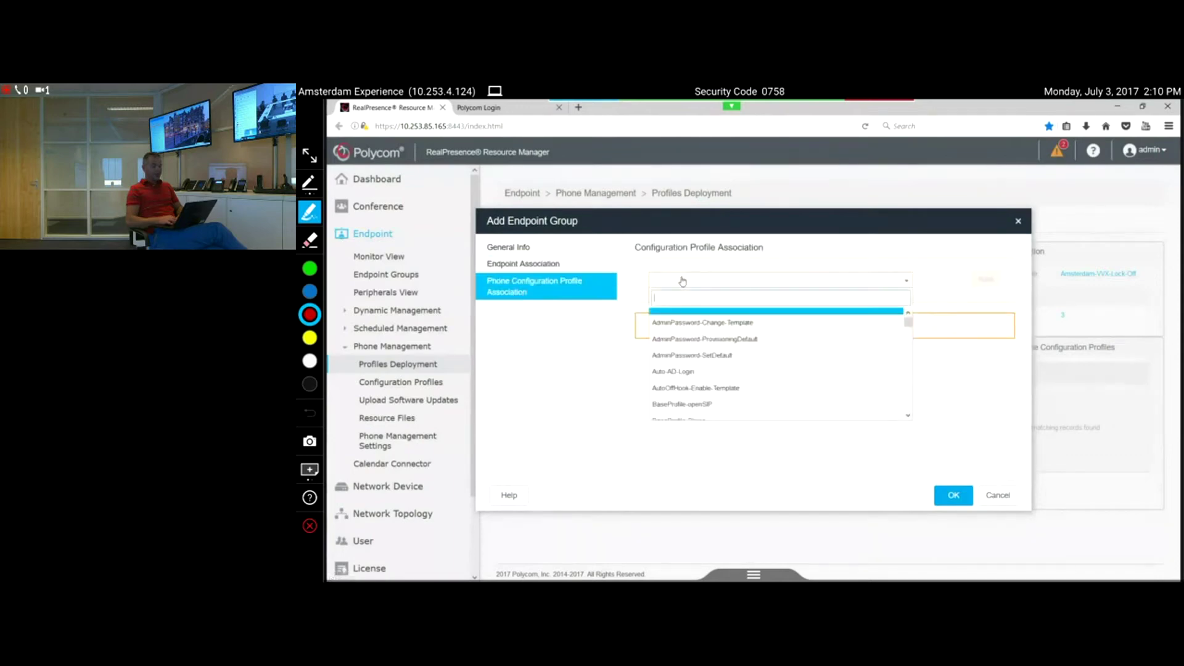
{"action": "type", "text": "lock"}
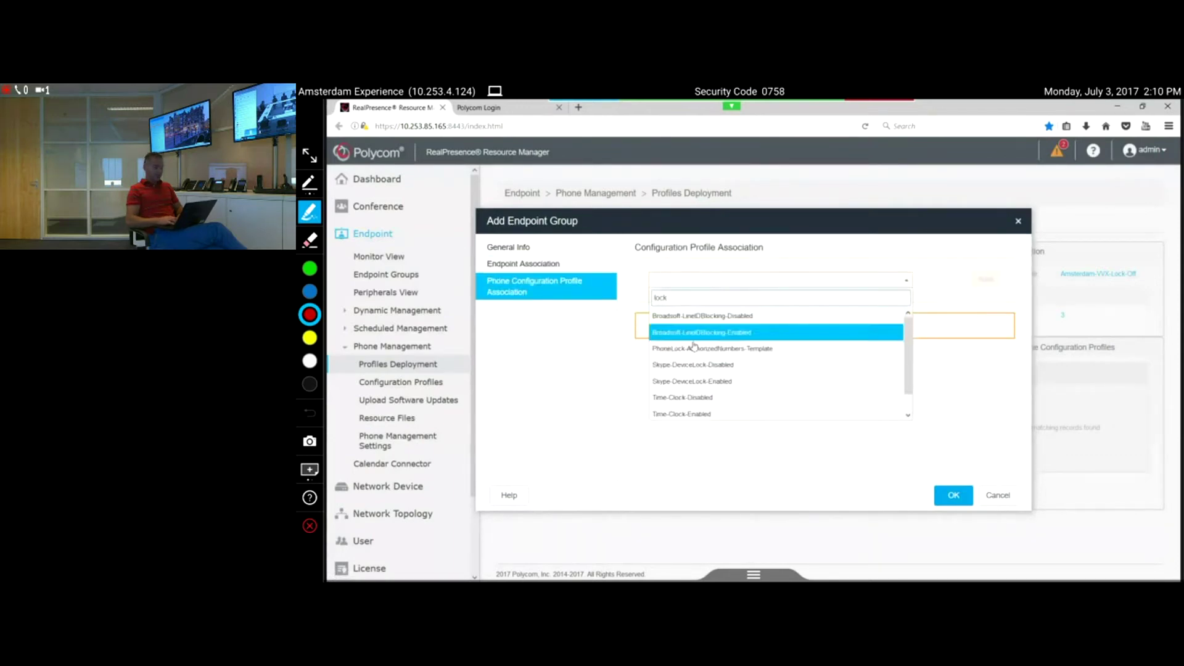
{"action": "left_click", "coordinate": [704, 365]}
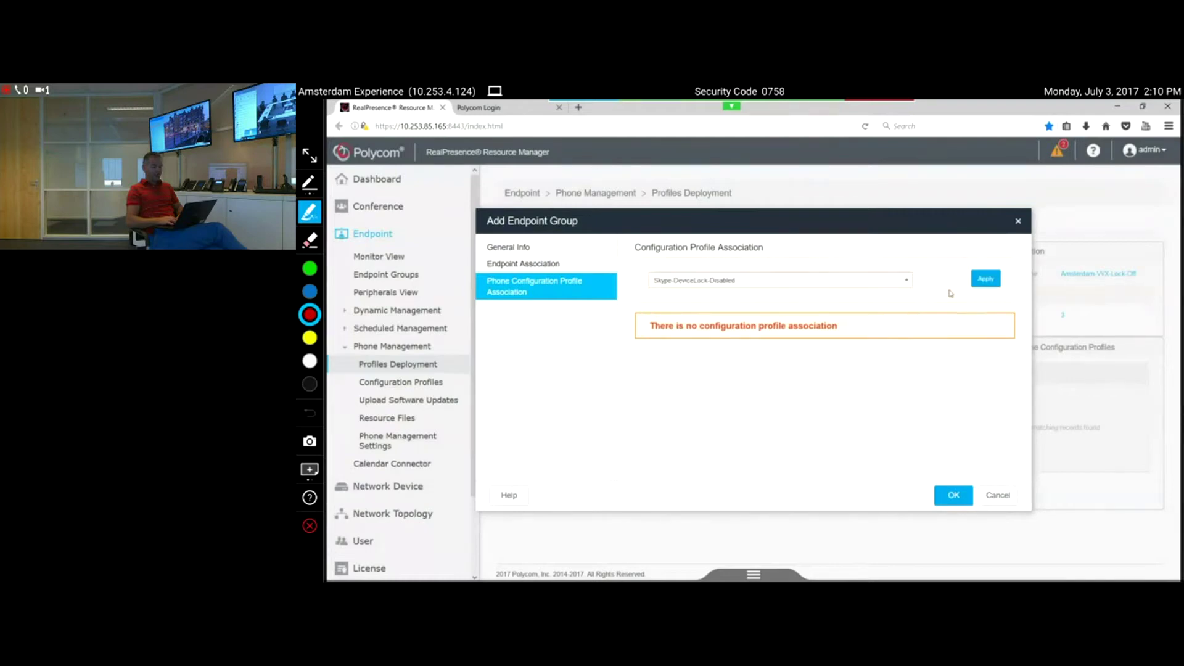
{"action": "left_click", "coordinate": [984, 279]}
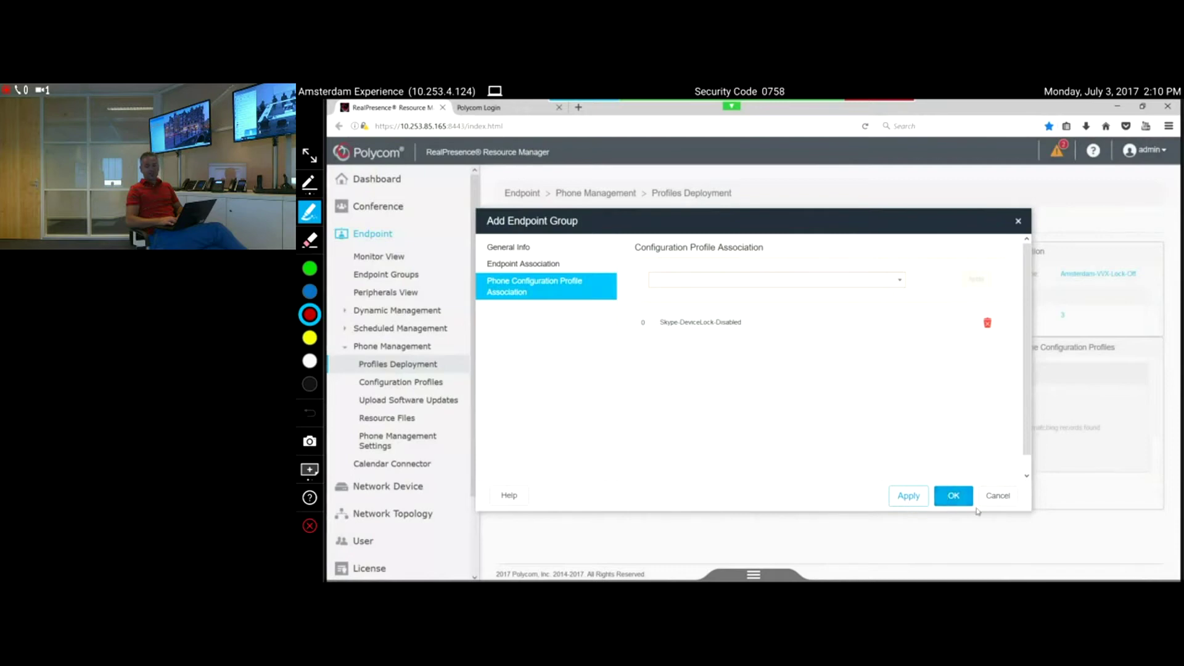
{"action": "left_click", "coordinate": [907, 498]}
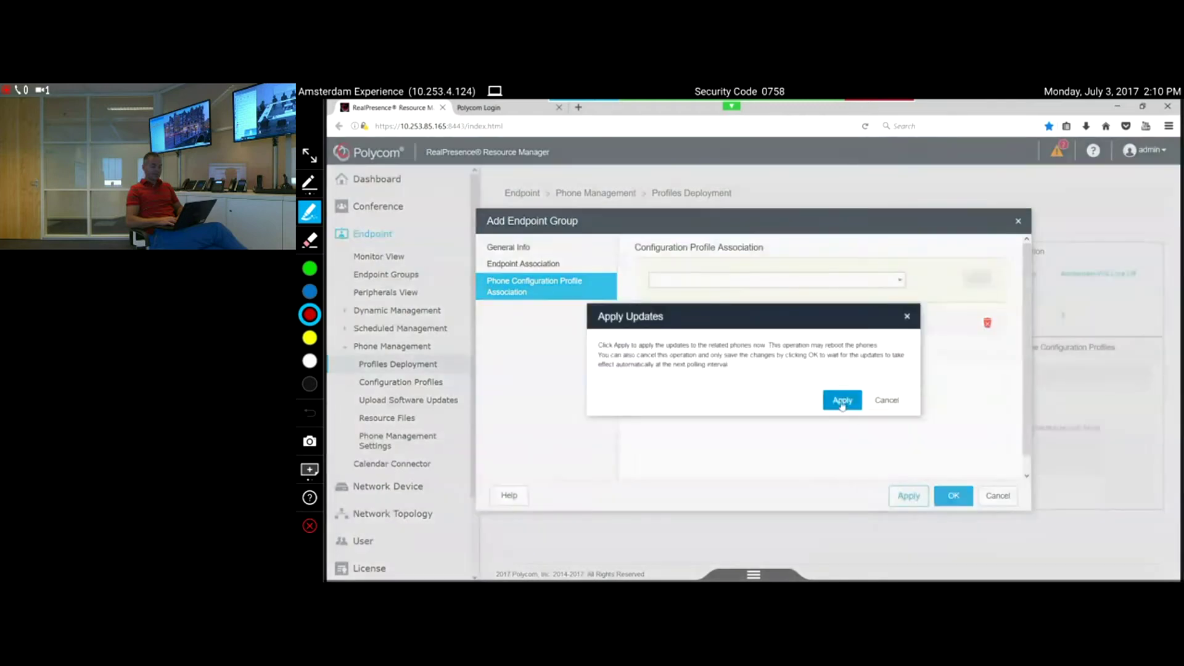
{"action": "left_click", "coordinate": [842, 400]}
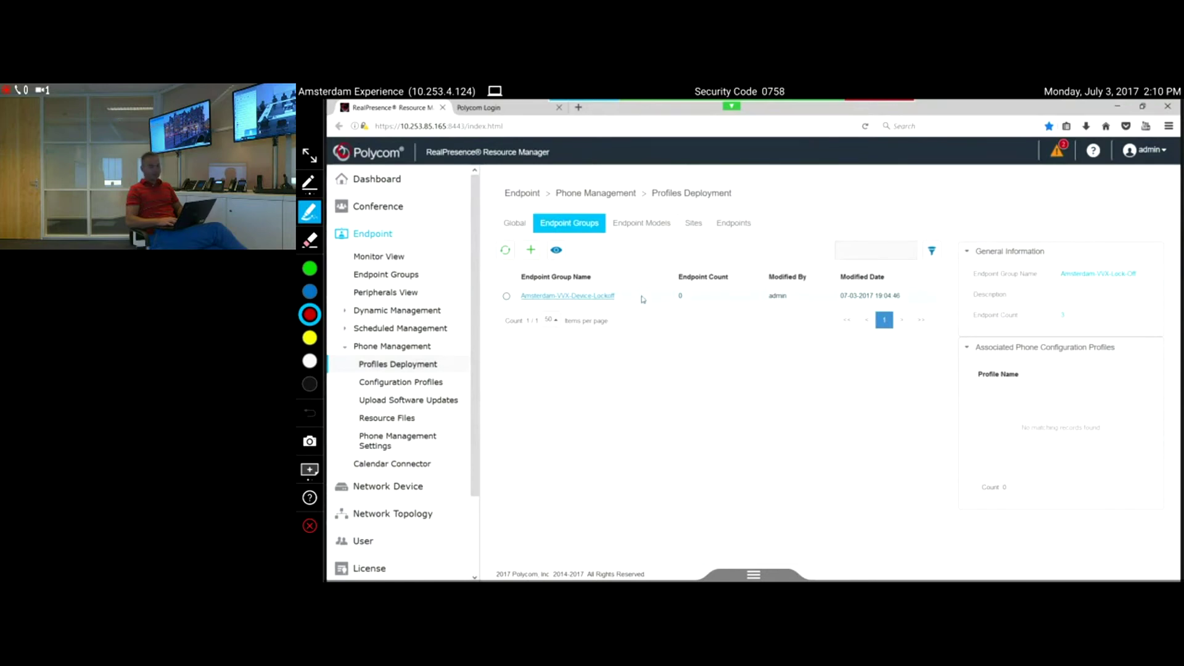
{"action": "left_click", "coordinate": [641, 222]}
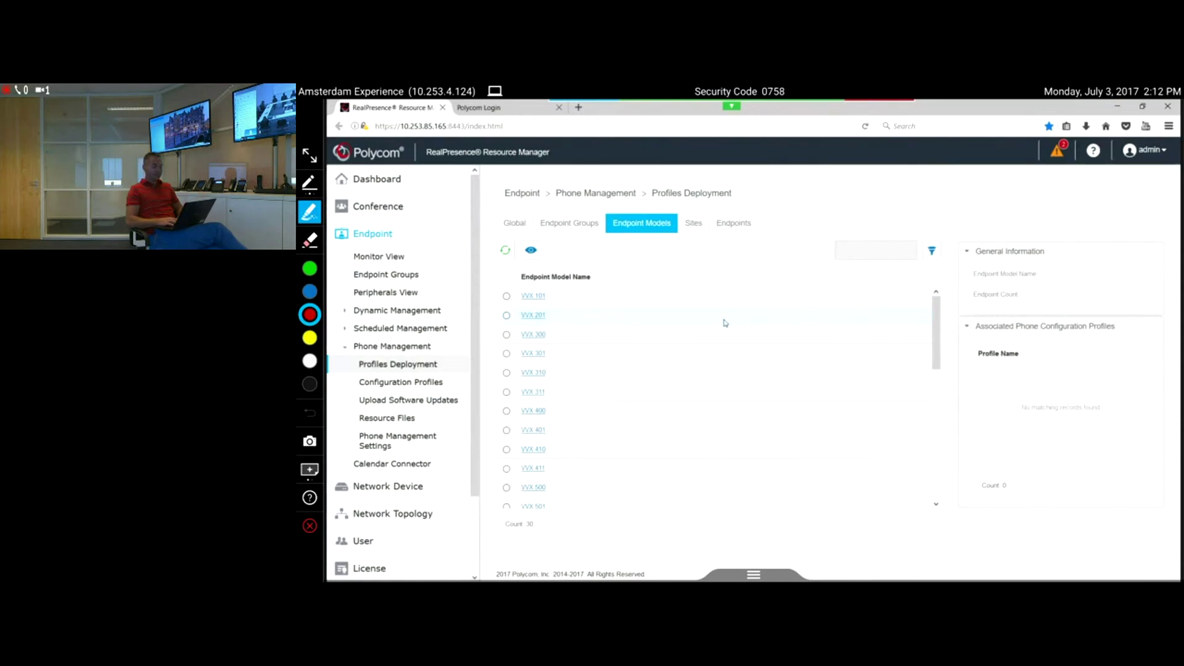
{"action": "left_click", "coordinate": [694, 224]}
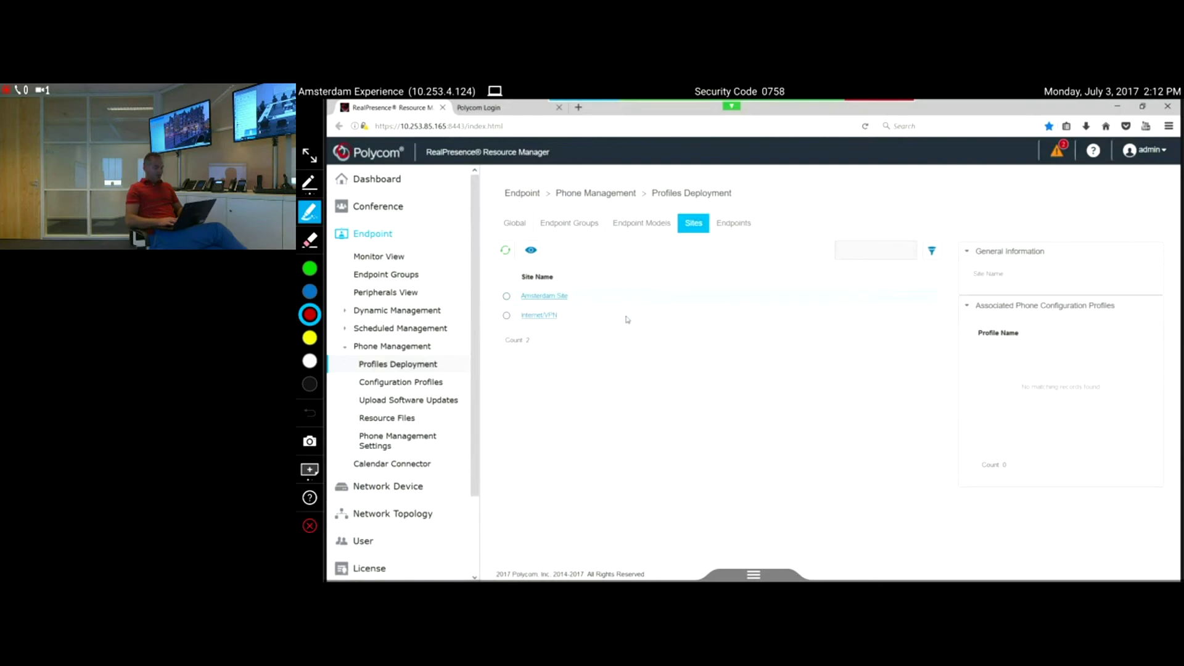
Start a new user-defined phone configuration profile and name it VVX-Software-Upgrade.
{"action": "left_click", "coordinate": [420, 383]}
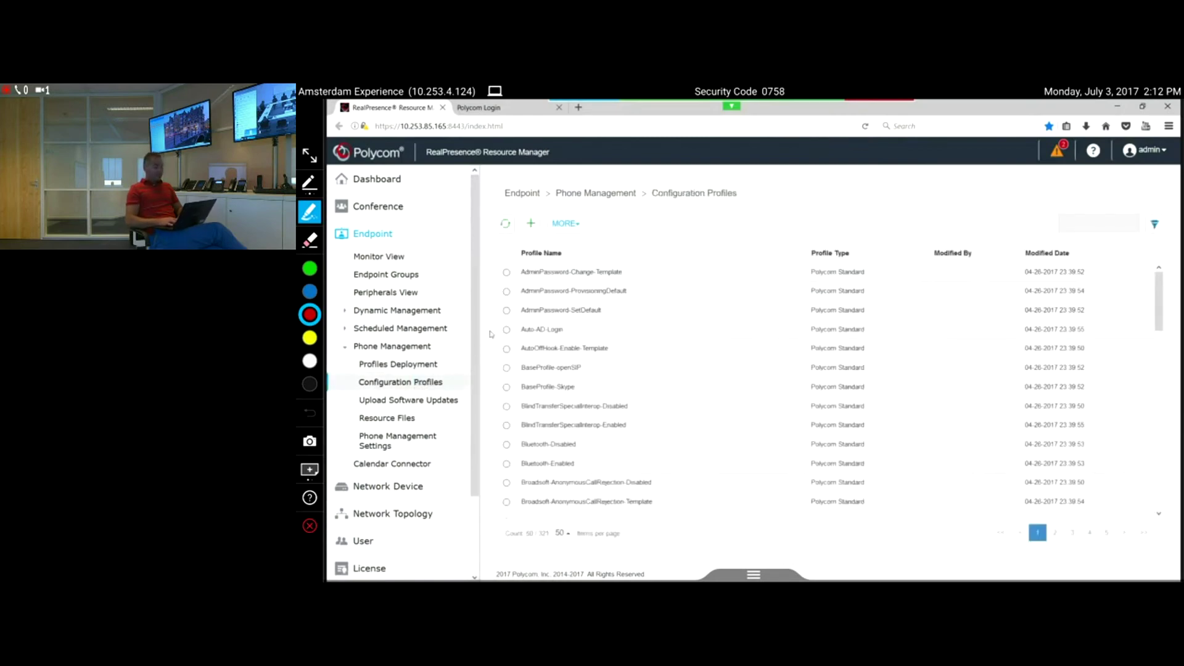
{"action": "left_click", "coordinate": [531, 224]}
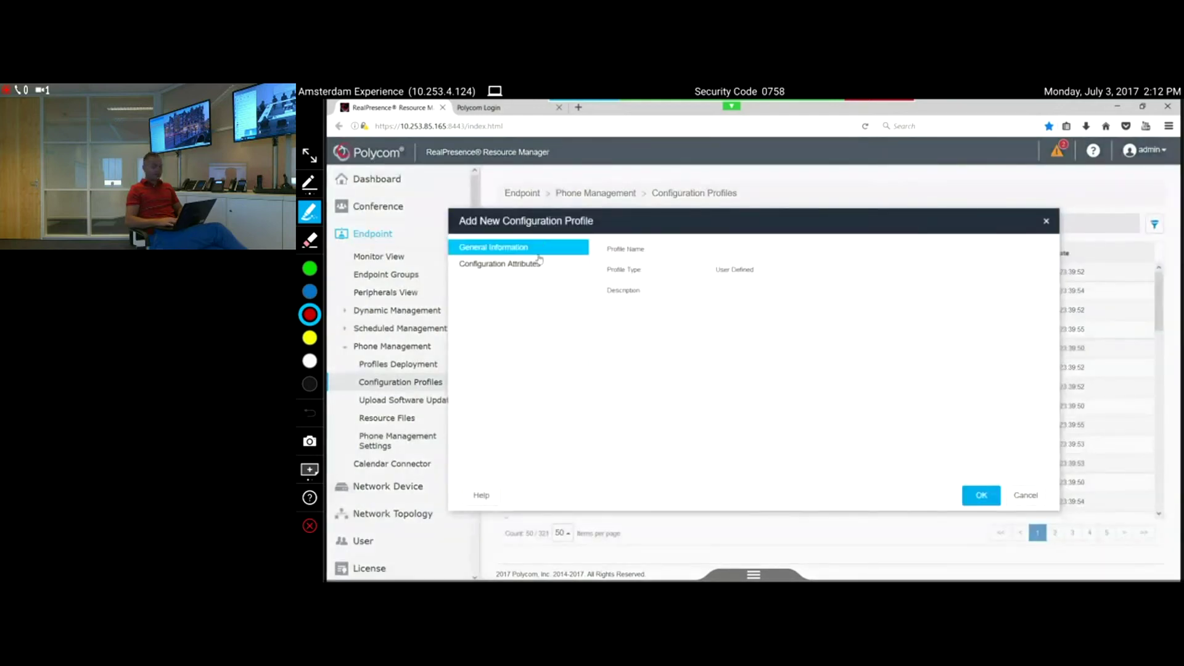
{"action": "left_click", "coordinate": [738, 254]}
{"action": "type", "text": "VVX"}
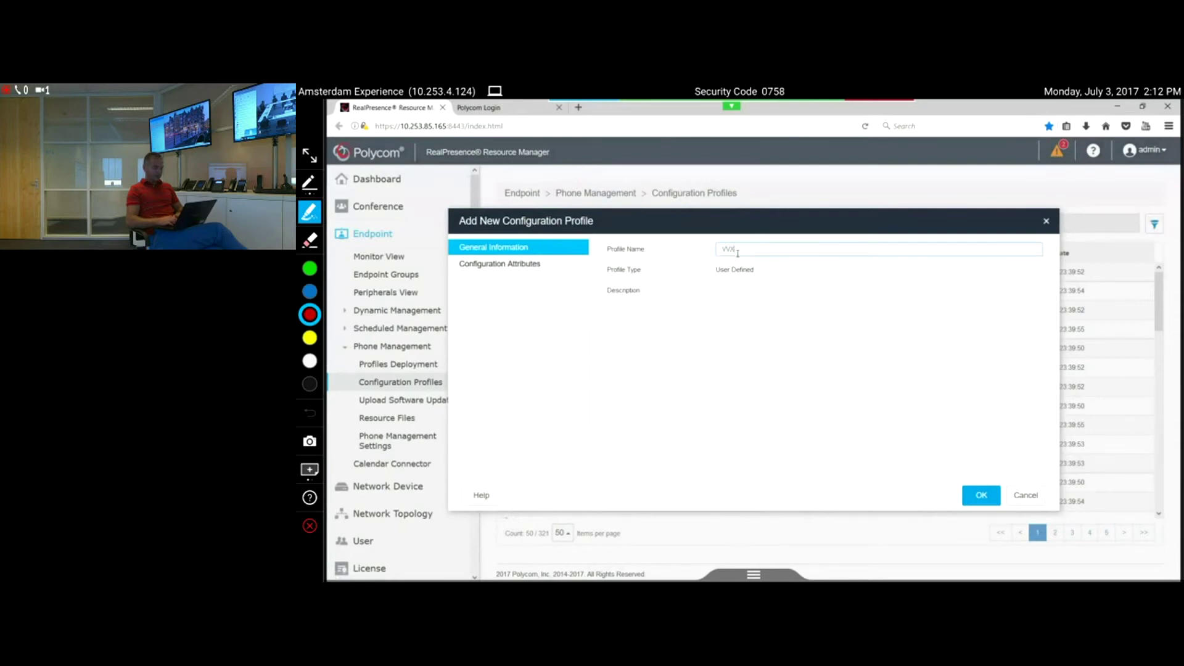
{"action": "type", "text": " Software"}
Set the profile's software to Polycom_UC_Software-5.6.0_test_release_sig_split in its configuration attributes and save the profile.
{"action": "left_click", "coordinate": [506, 267]}
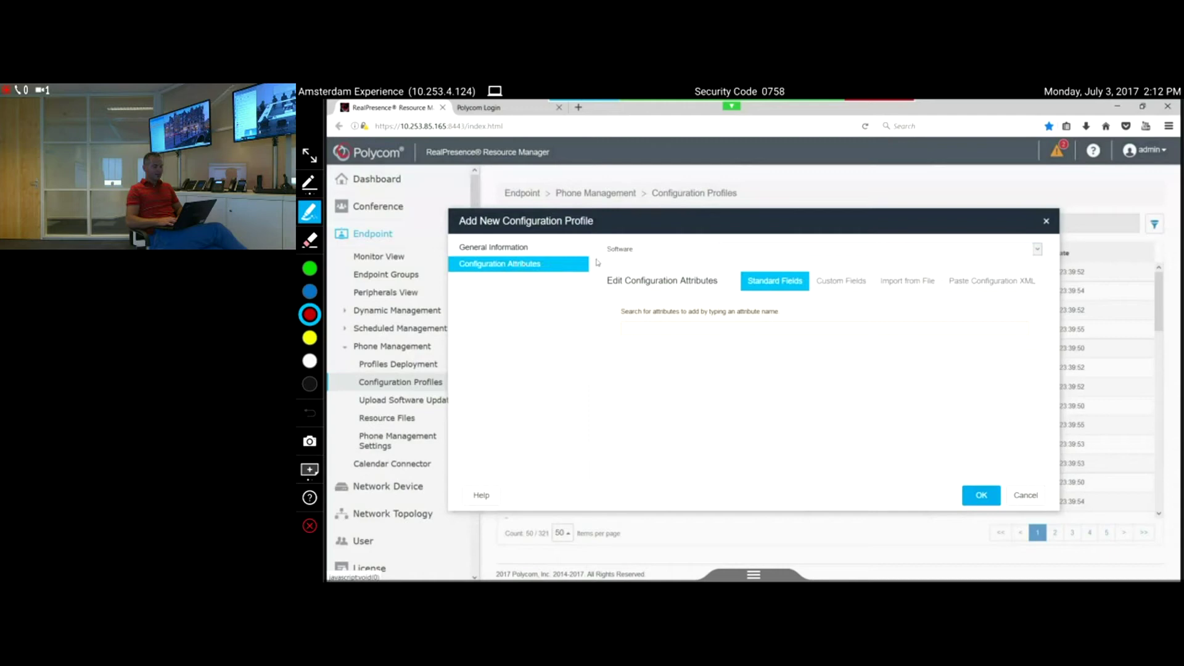
{"action": "left_click", "coordinate": [731, 251]}
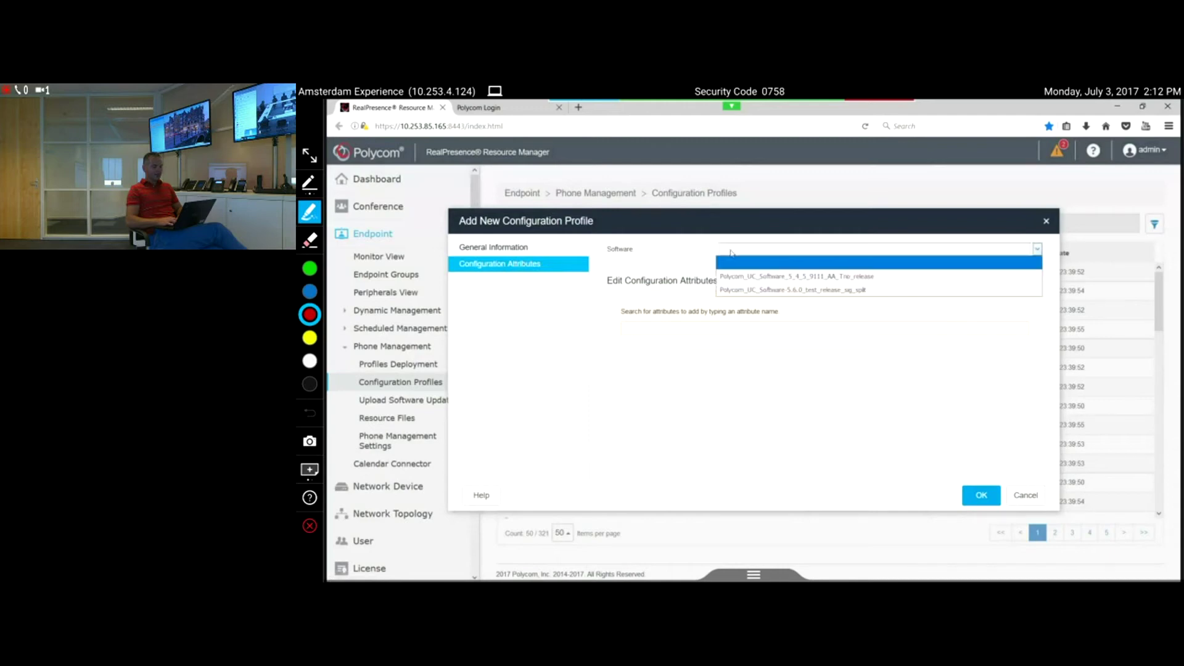
{"action": "left_click", "coordinate": [766, 291]}
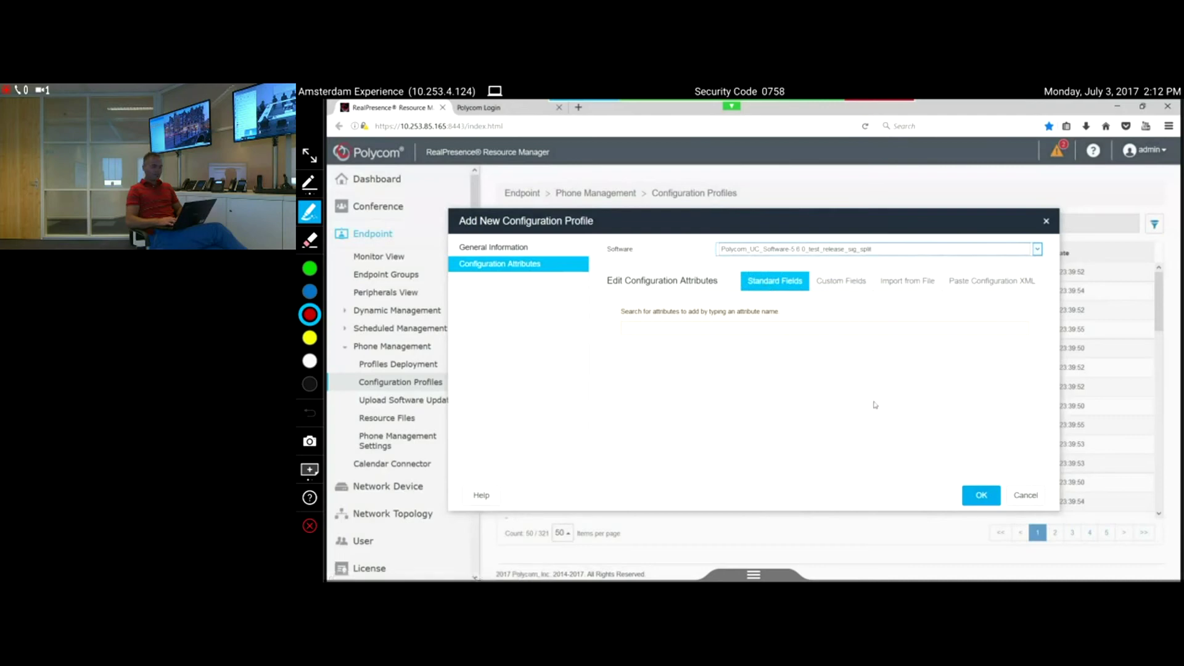
{"action": "left_click", "coordinate": [978, 499]}
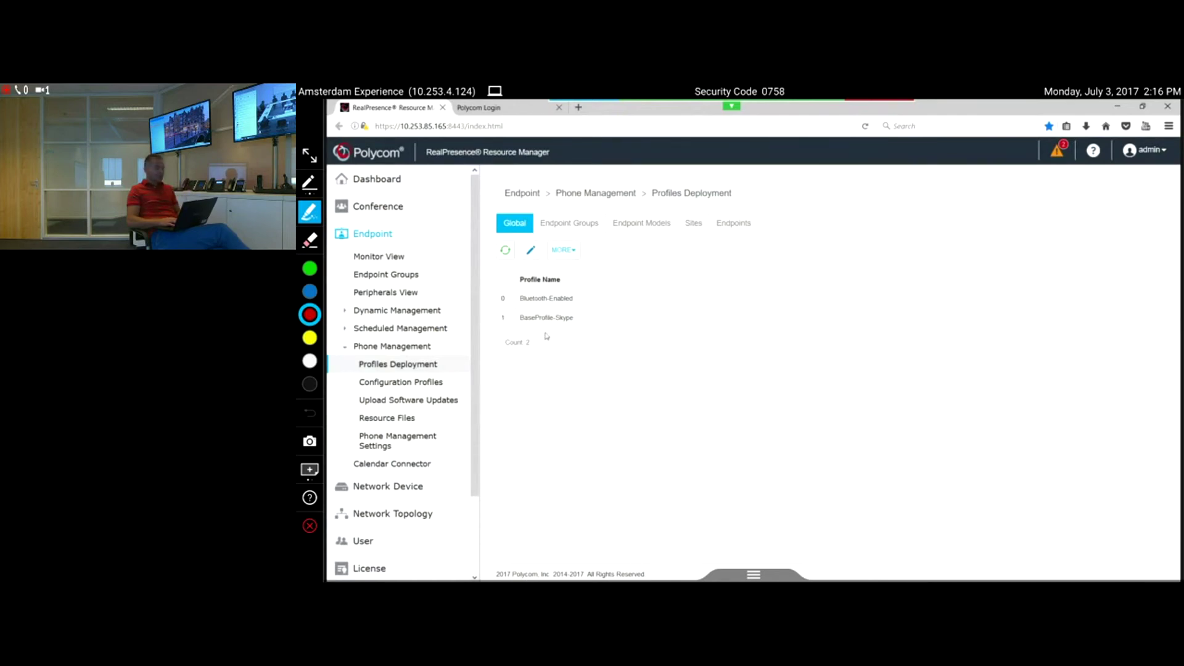
Add the VVX-Software-Upgrade profile to the Global configuration profile association and apply the updates to the phones immediately.
{"action": "left_click", "coordinate": [530, 255]}
{"action": "left_click", "coordinate": [673, 282]}
{"action": "type", "text": "si"}
{"action": "type", "text": "oftware"}
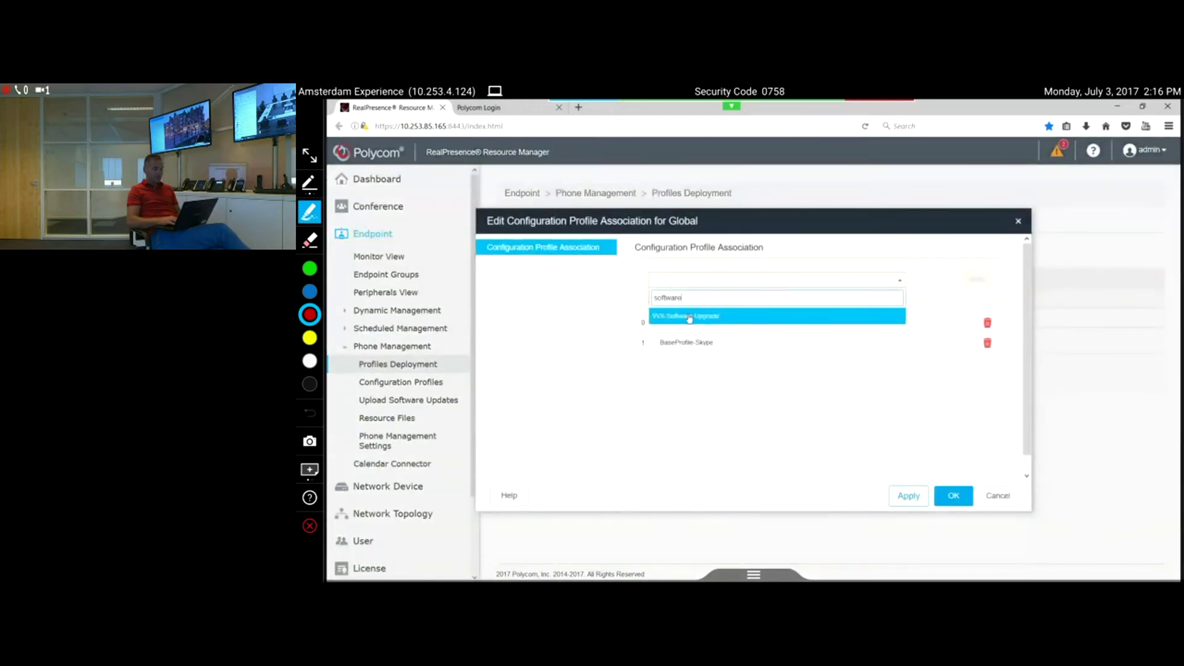
{"action": "left_click", "coordinate": [690, 317]}
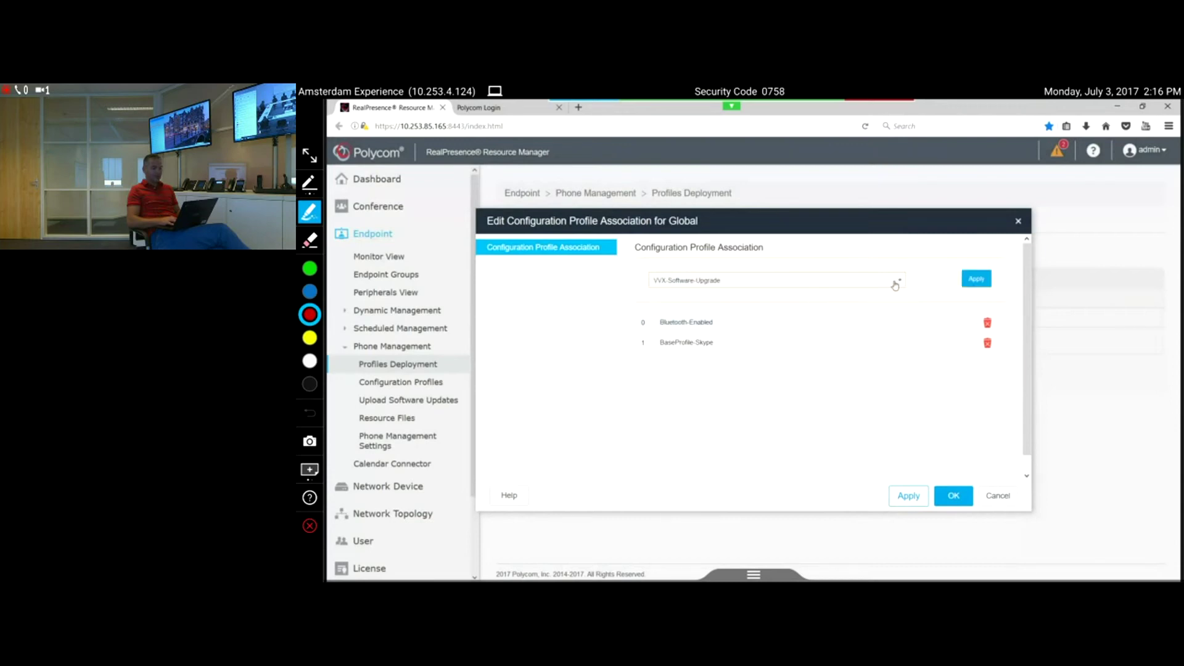
{"action": "left_click", "coordinate": [969, 282]}
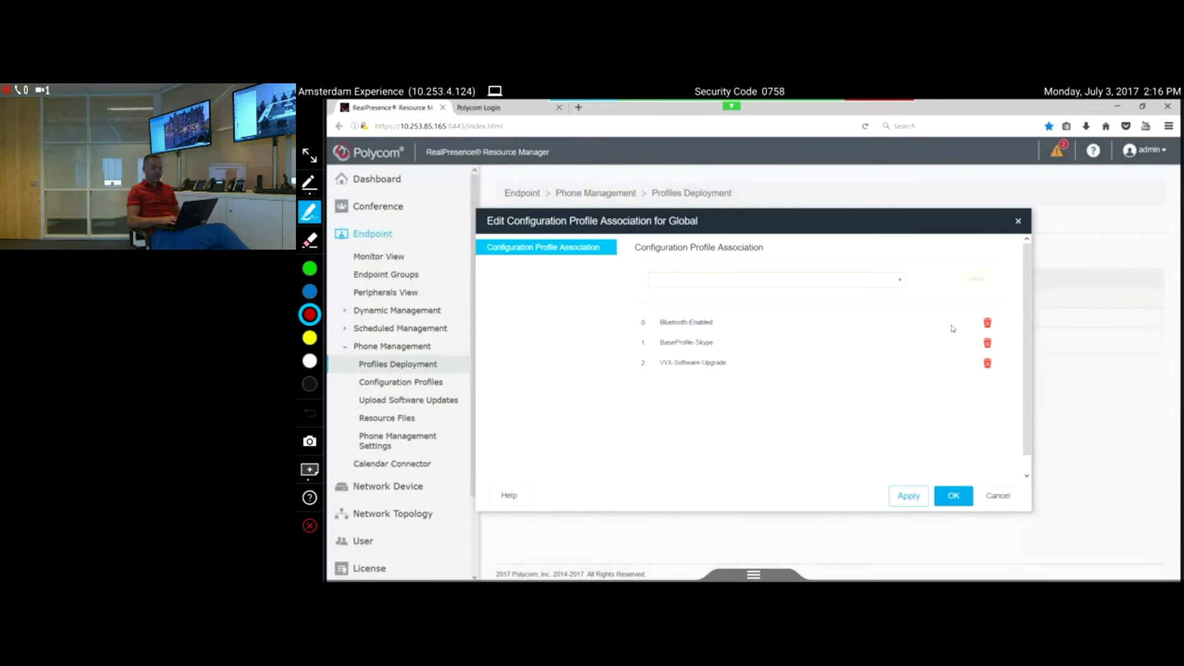
{"action": "left_click", "coordinate": [903, 497]}
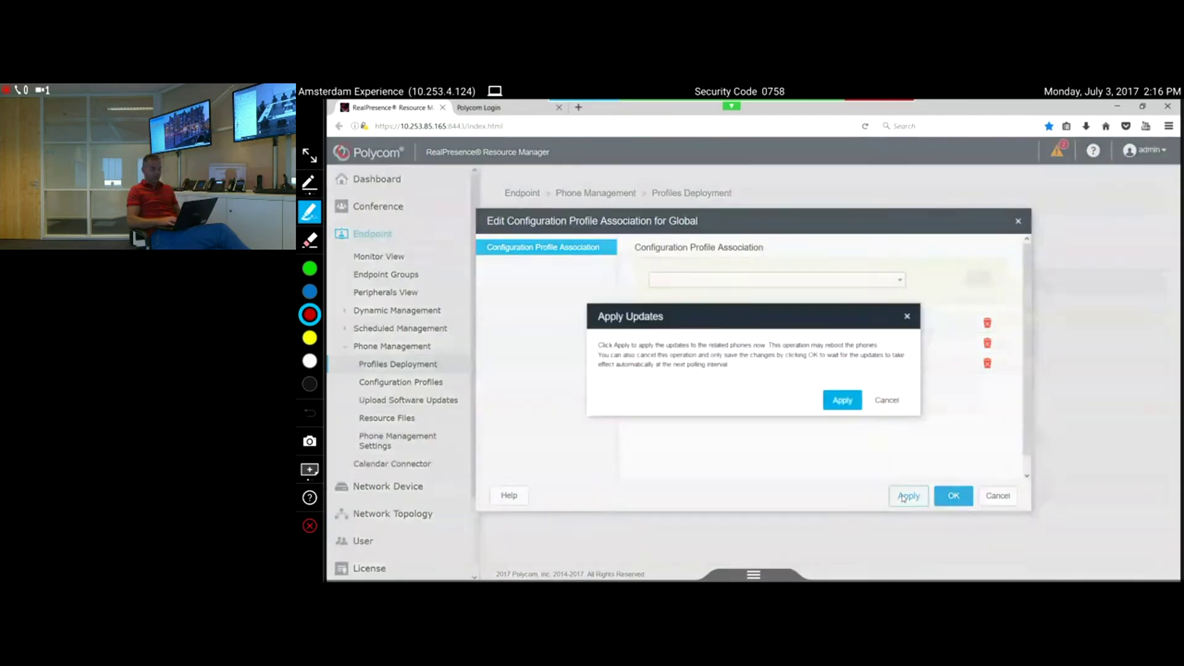
{"action": "left_click", "coordinate": [834, 398]}
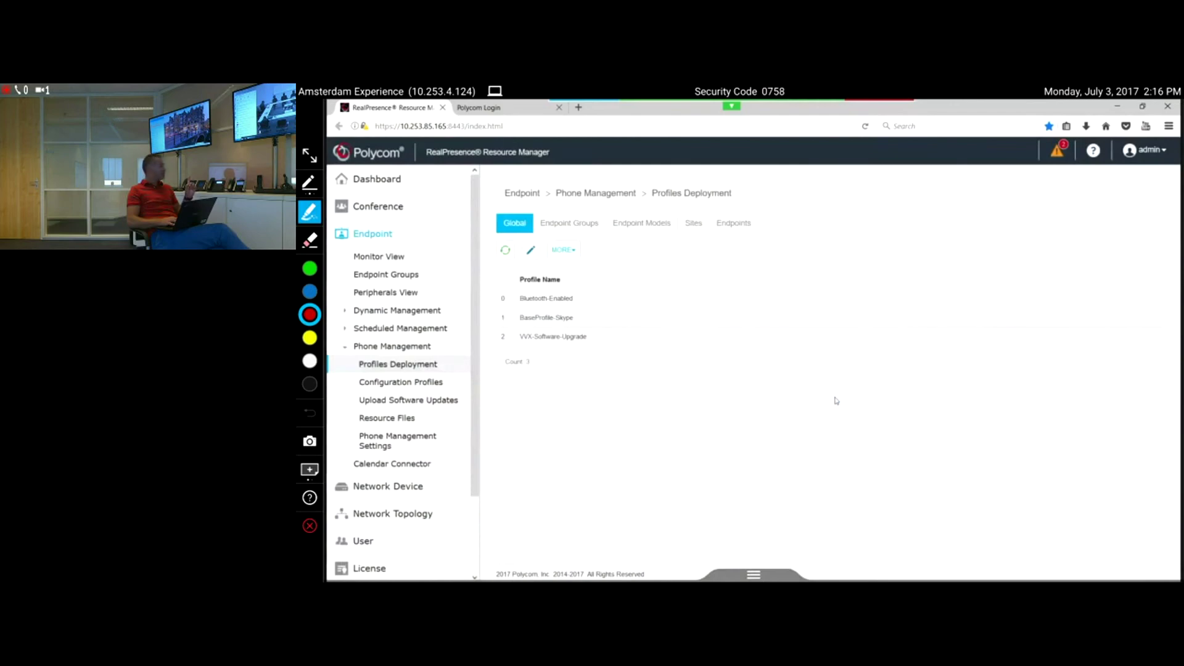
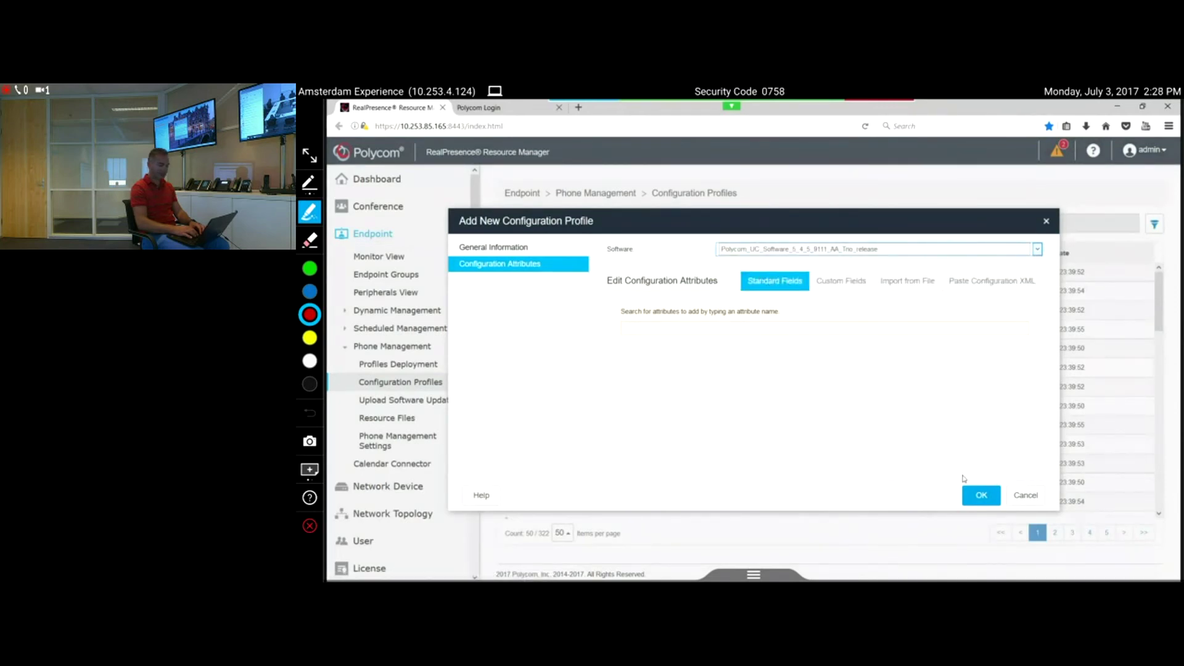
Save the new configuration profile with the Polycom_UC_Software_5_4_5_9111_AA_Trio_release software.
{"action": "left_click", "coordinate": [980, 496]}
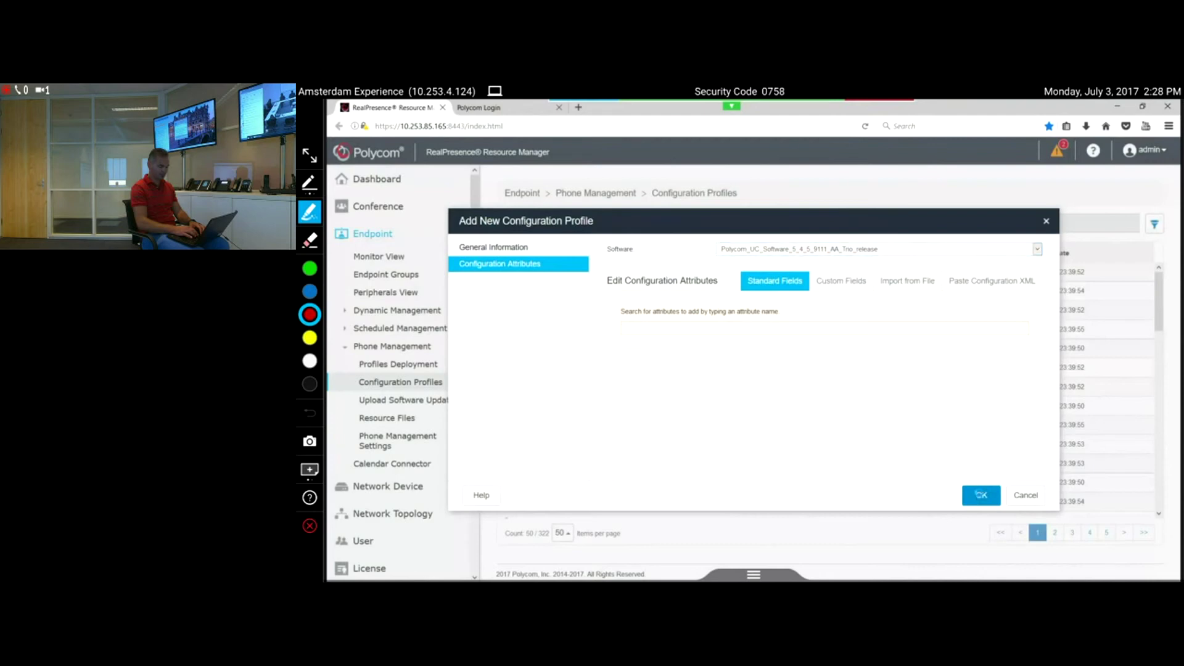
Start another endpoint group in the phone profiles deployment and name it Amsterdam-RP-Trio-Group.
{"action": "left_click", "coordinate": [404, 367]}
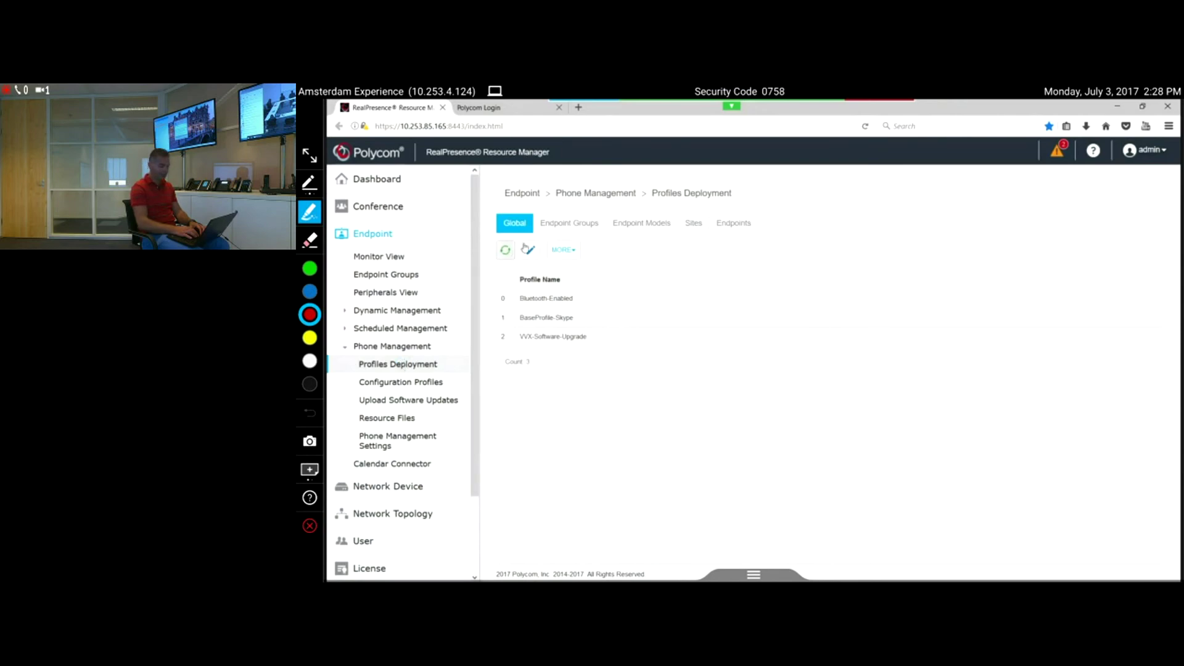
{"action": "left_click", "coordinate": [568, 224]}
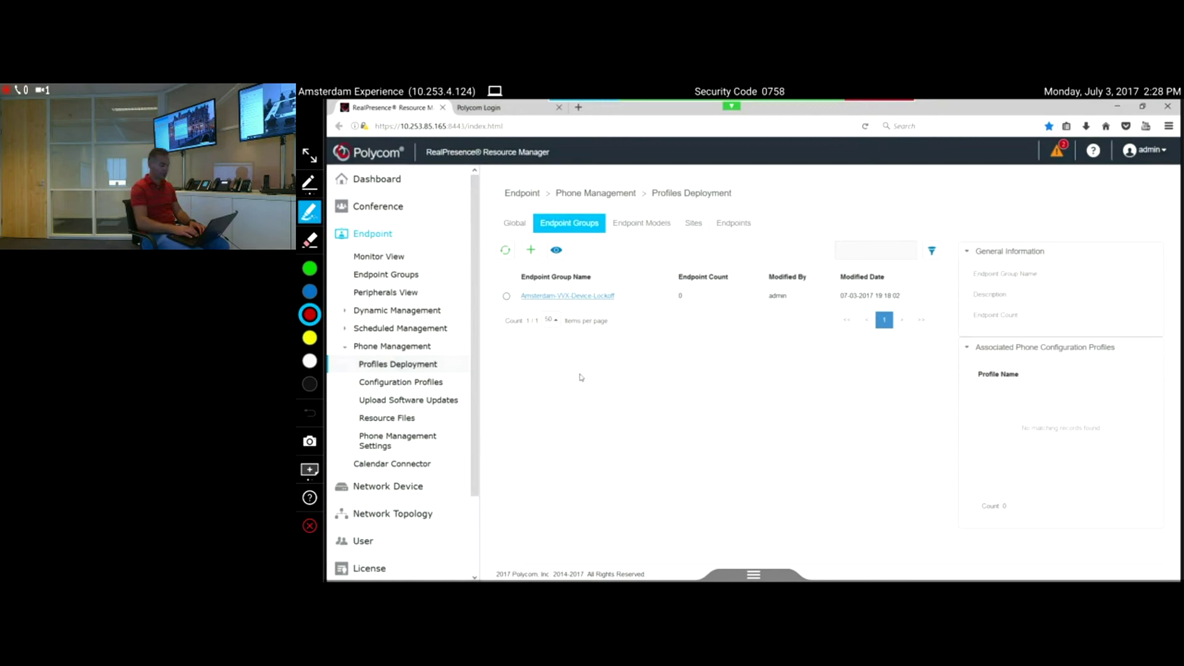
{"action": "left_click", "coordinate": [531, 250]}
{"action": "left_click", "coordinate": [752, 250]}
{"action": "type", "text": "A"}
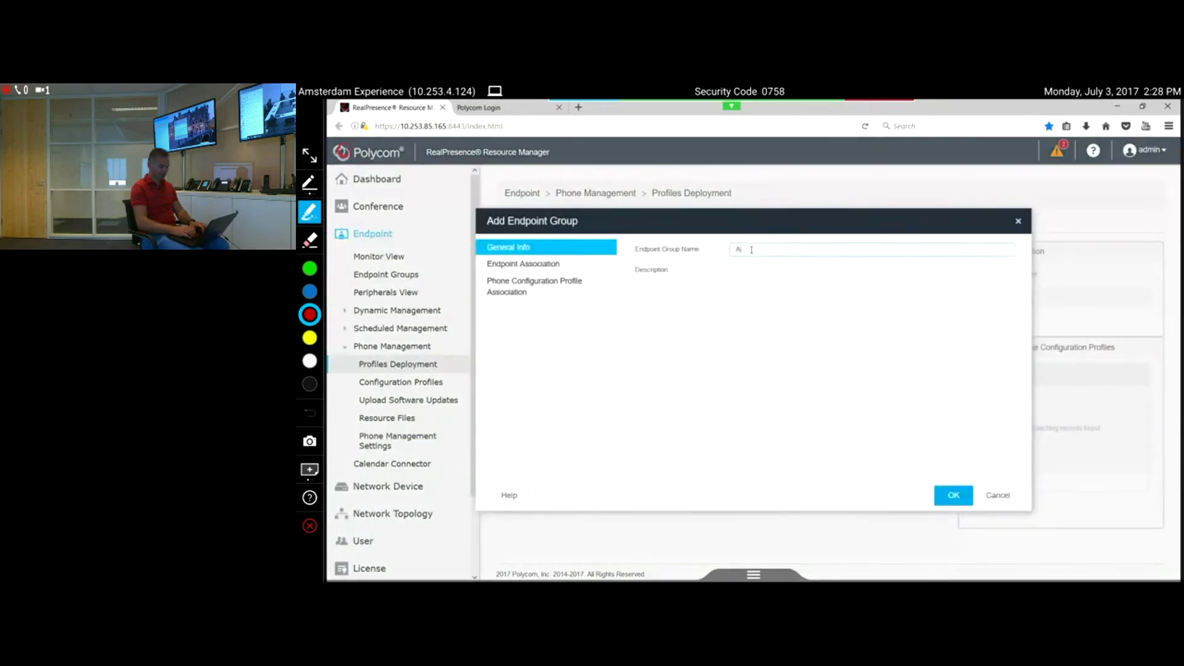
{"action": "type", "text": "msterdam-RP-Trio-Group"}
Add both RealPresence Trio 8800 endpoints to the new group's selected endpoints.
{"action": "left_click", "coordinate": [558, 265]}
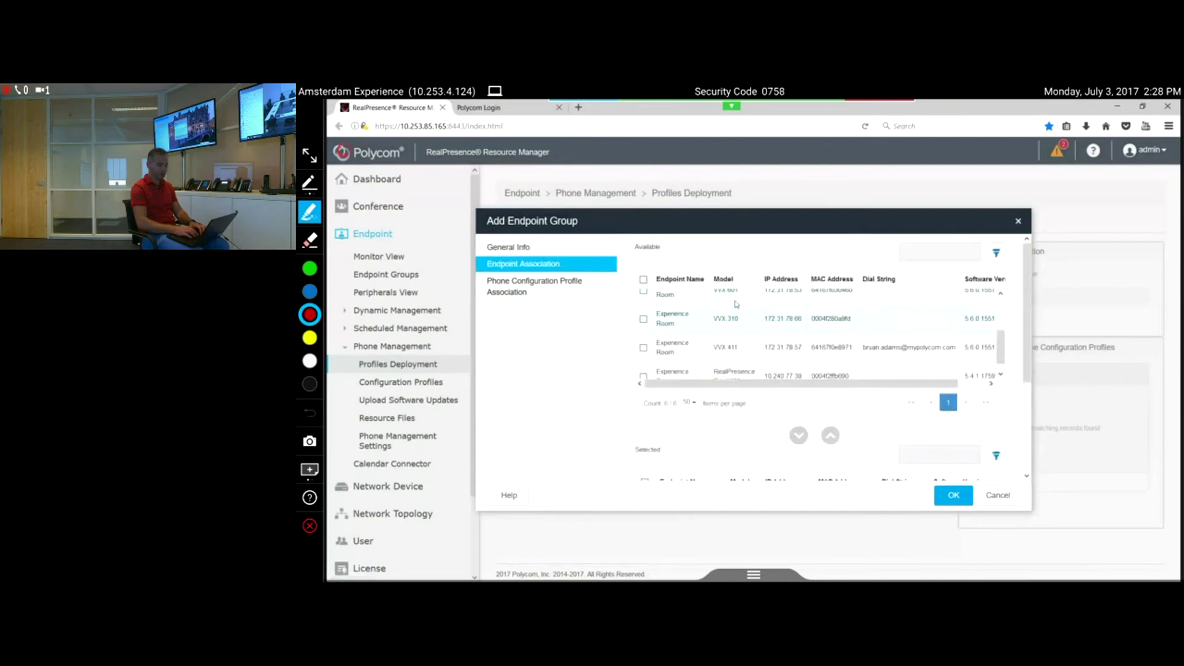
{"action": "left_click_drag", "start_coordinate": [999, 348], "coordinate": [902, 304]}
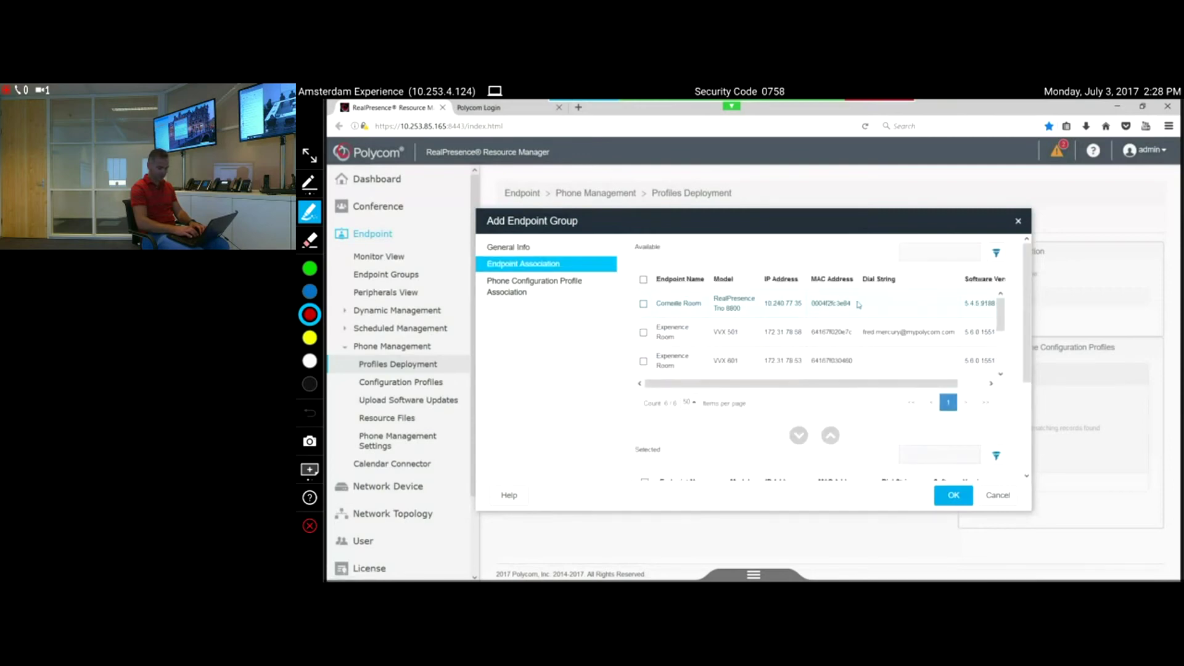
{"action": "left_click", "coordinate": [644, 304]}
{"action": "left_click_drag", "start_coordinate": [1002, 329], "coordinate": [1001, 364]}
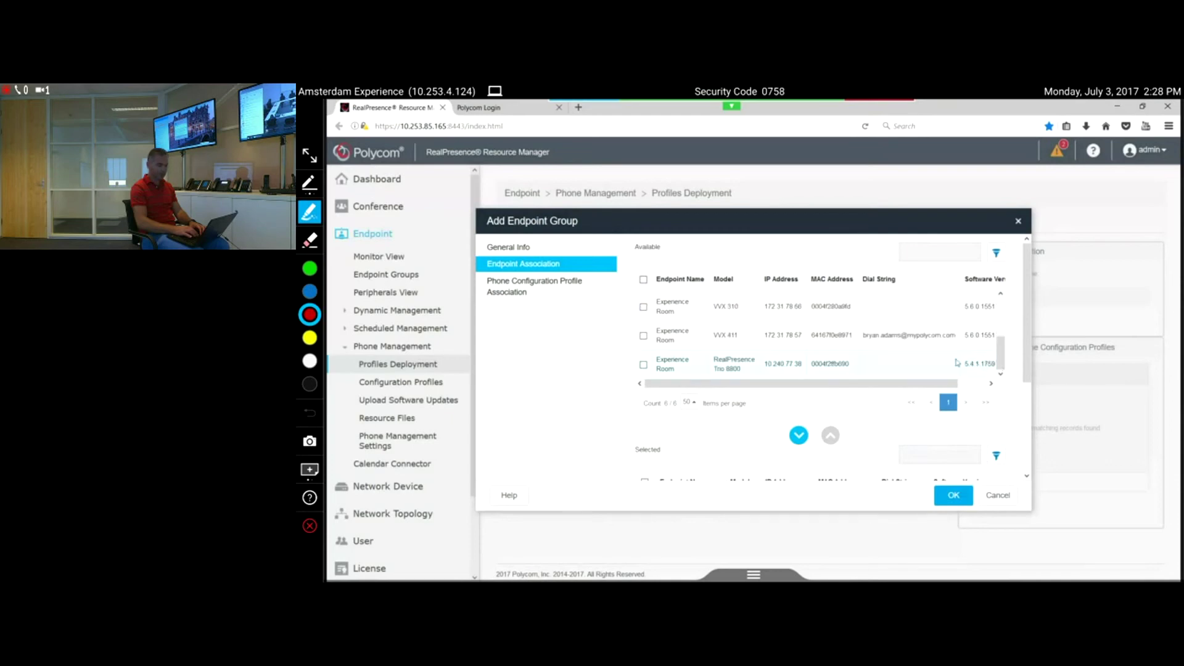
{"action": "left_click", "coordinate": [644, 365]}
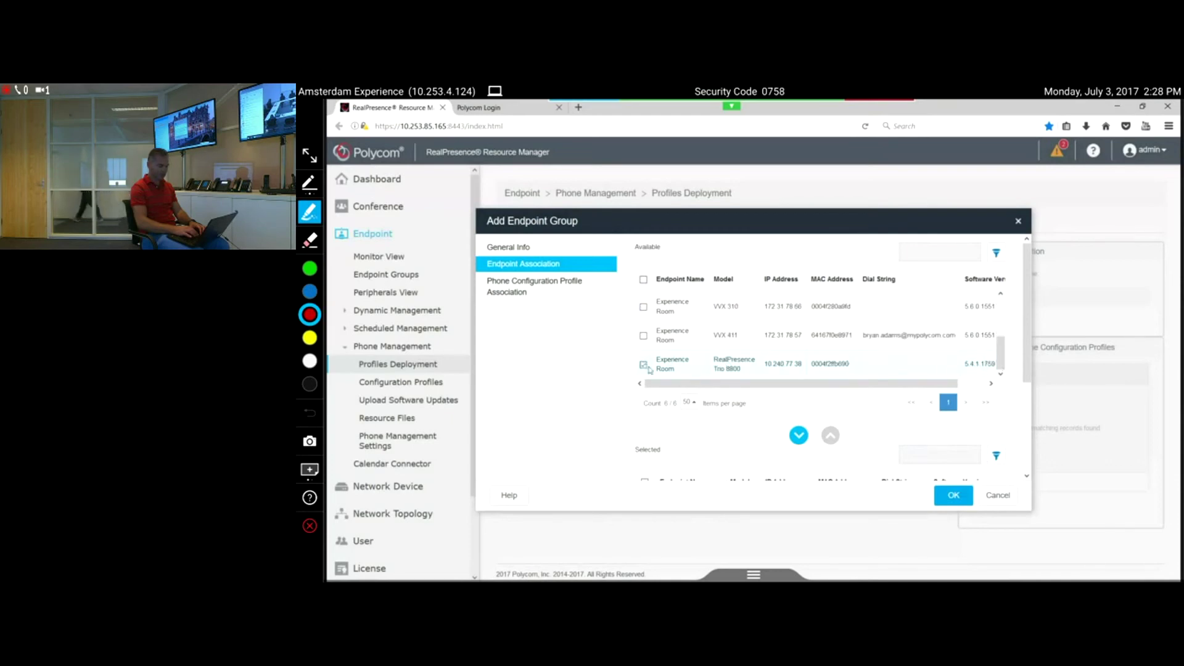
{"action": "left_click", "coordinate": [798, 437]}
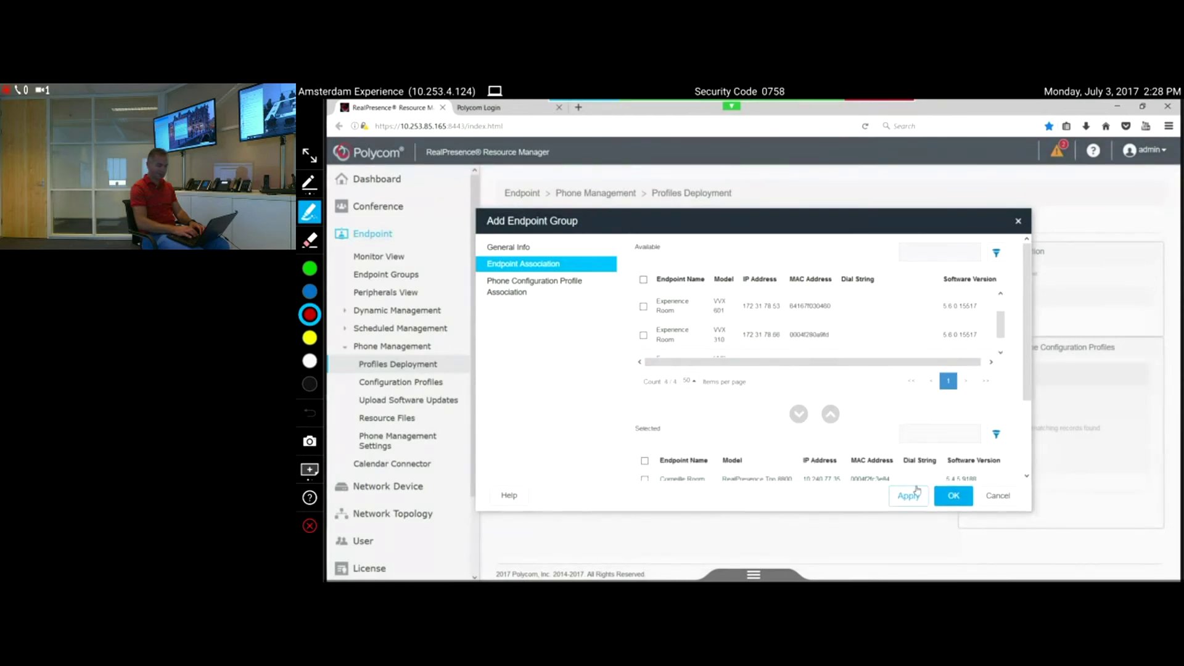
Save the new endpoint group and reopen Amsterdam-RP-Trio-Group at its phone configuration profile association.
{"action": "left_click", "coordinate": [952, 496]}
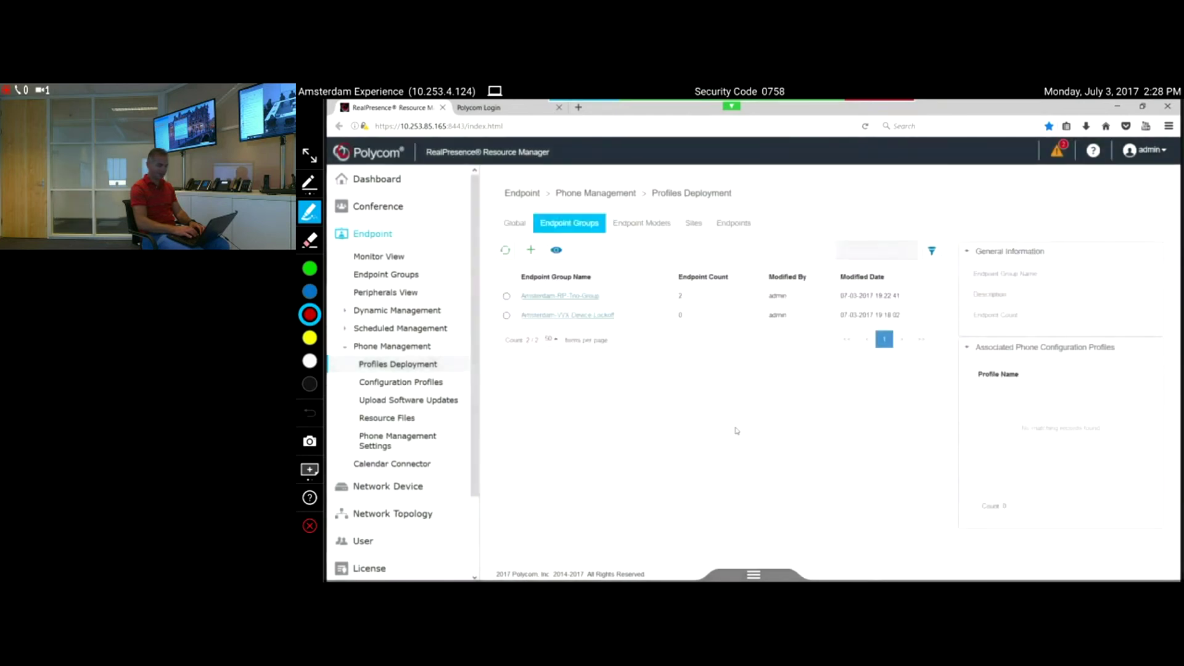
{"action": "left_click", "coordinate": [572, 296]}
{"action": "left_click", "coordinate": [534, 295]}
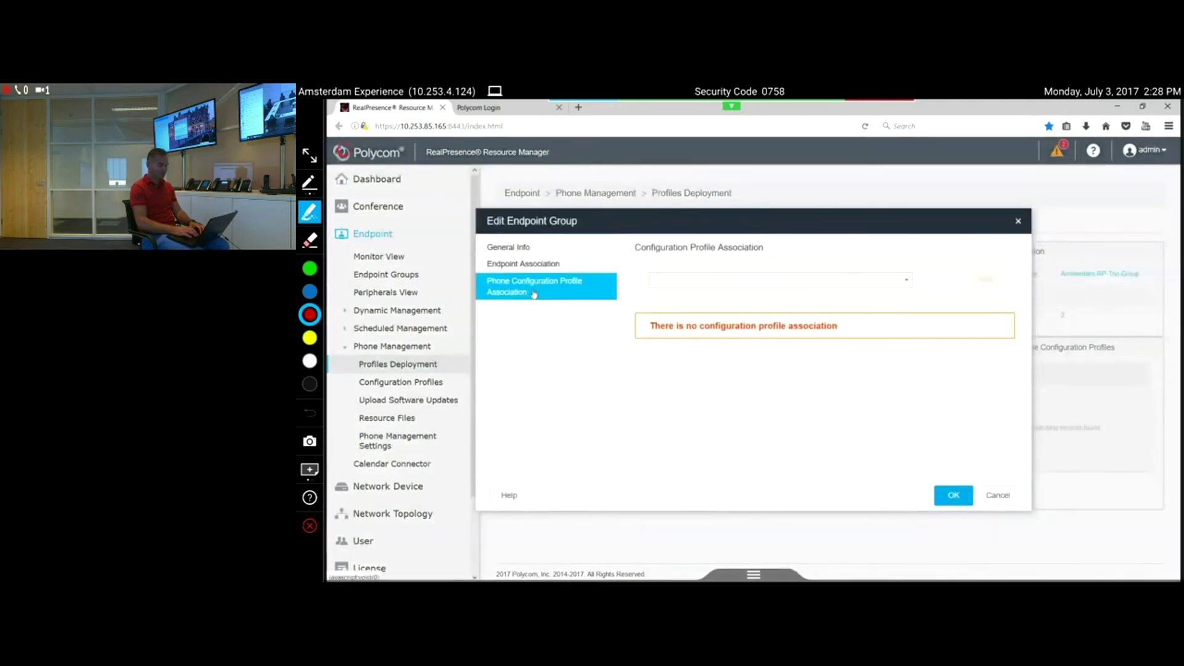
Associate the RPTrio-software-upgrade profile with Amsterdam-RP-Trio-Group and apply the updates to the related phones immediately.
{"action": "left_click", "coordinate": [697, 280]}
{"action": "type", "text": "soft"}
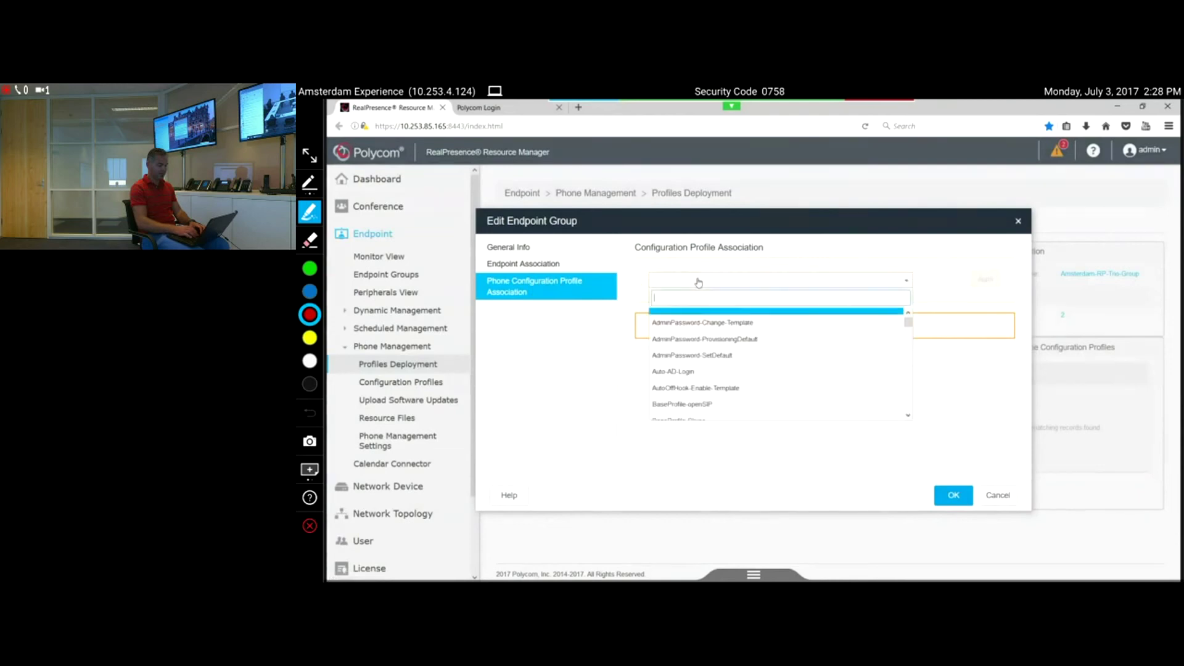
{"action": "type", "text": "ware"}
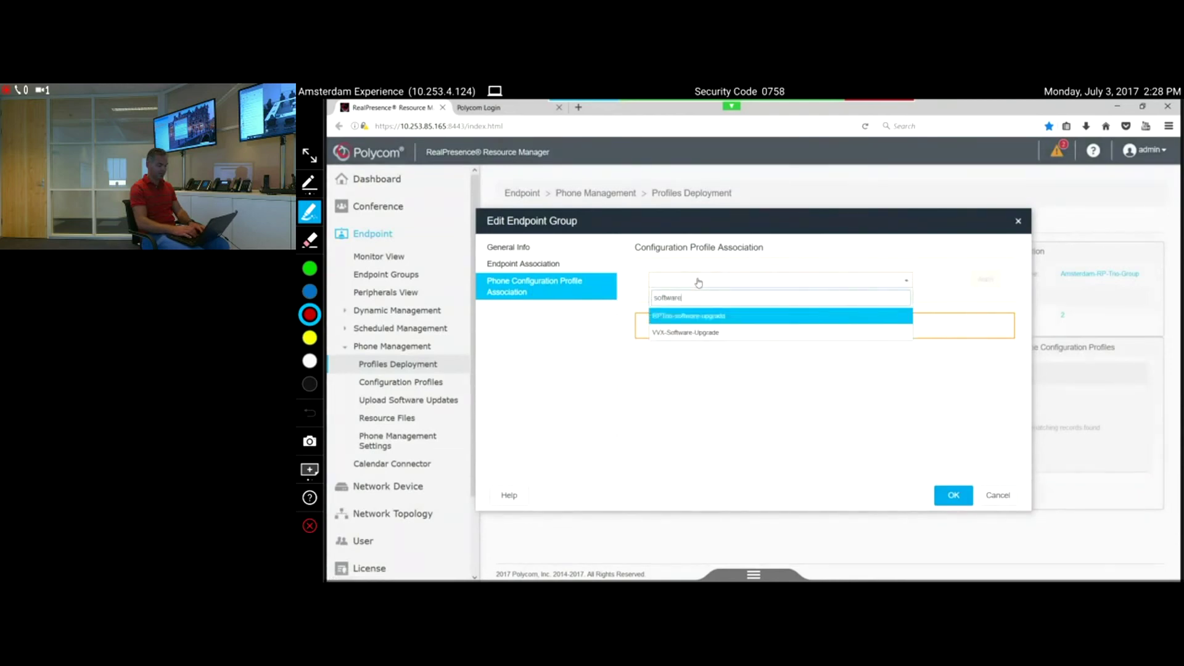
{"action": "left_click", "coordinate": [684, 317]}
{"action": "left_click", "coordinate": [984, 278]}
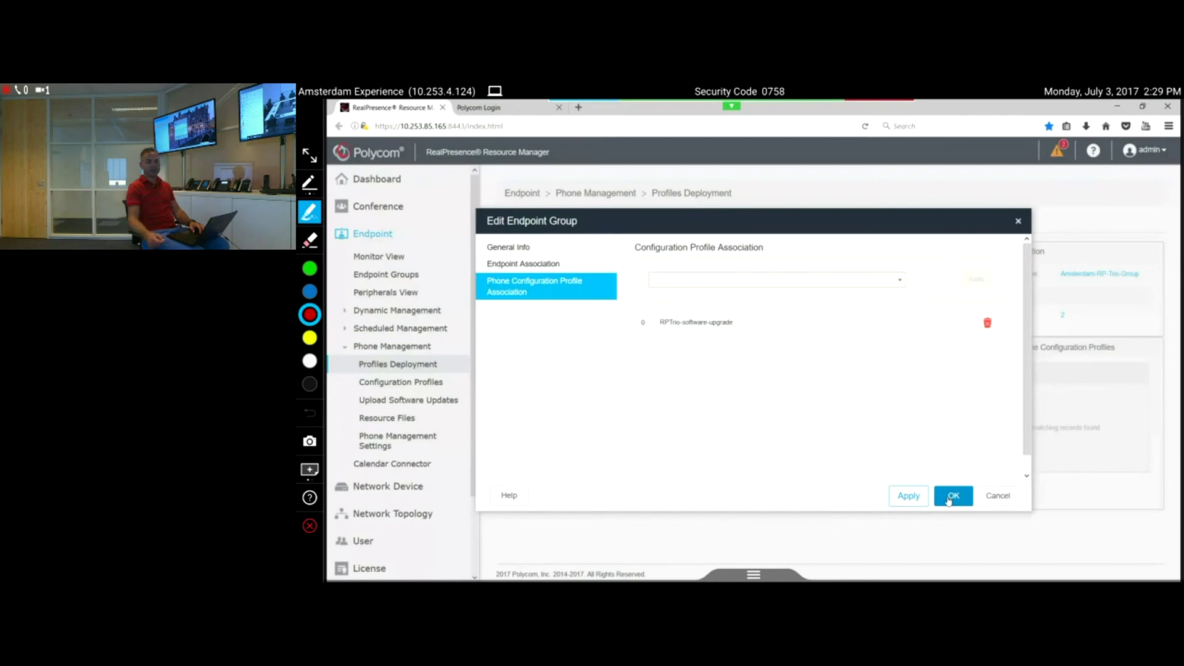
{"action": "left_click", "coordinate": [908, 498]}
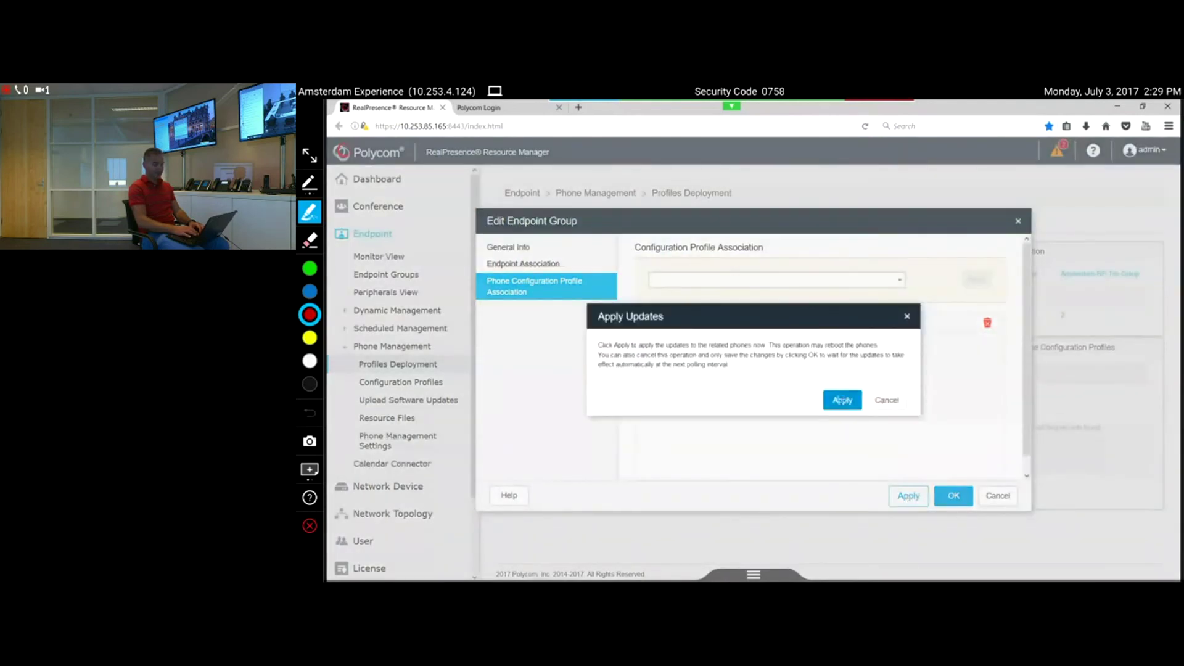
{"action": "left_click", "coordinate": [840, 400]}
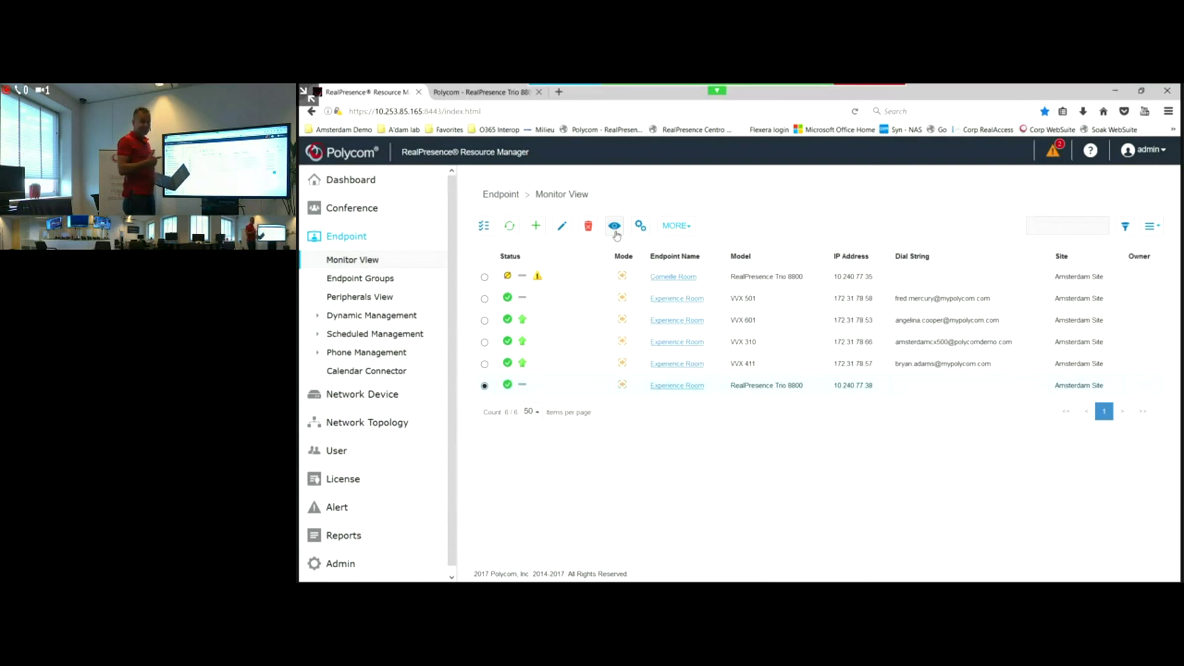
Check the software version in the device details of the Experience Room RealPresence Trio 8800 and of the VVX 411.
{"action": "mouse_move", "coordinate": [536, 374]}
{"action": "left_mouse_down"}
{"action": "mouse_move", "coordinate": [522, 369]}
{"action": "mouse_move", "coordinate": [538, 411]}
{"action": "mouse_move", "coordinate": [534, 371]}
{"action": "left_mouse_up"}
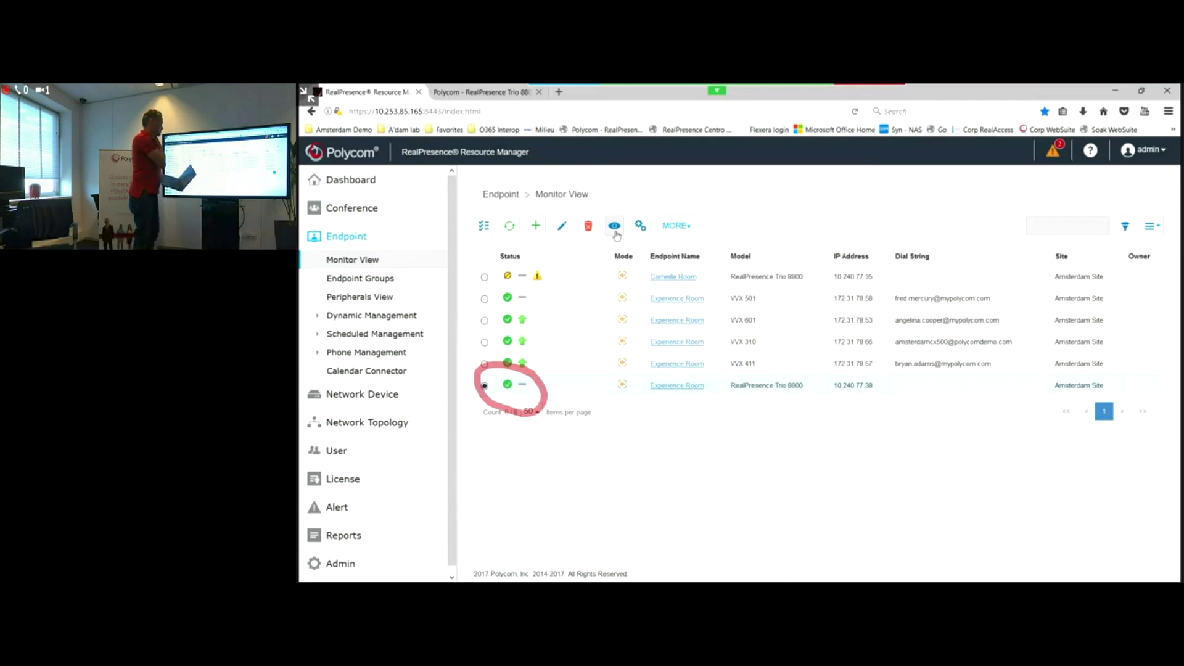
{"action": "mouse_move", "coordinate": [617, 212]}
{"action": "left_mouse_down"}
{"action": "mouse_move", "coordinate": [603, 238]}
{"action": "mouse_move", "coordinate": [622, 216]}
{"action": "left_mouse_up"}
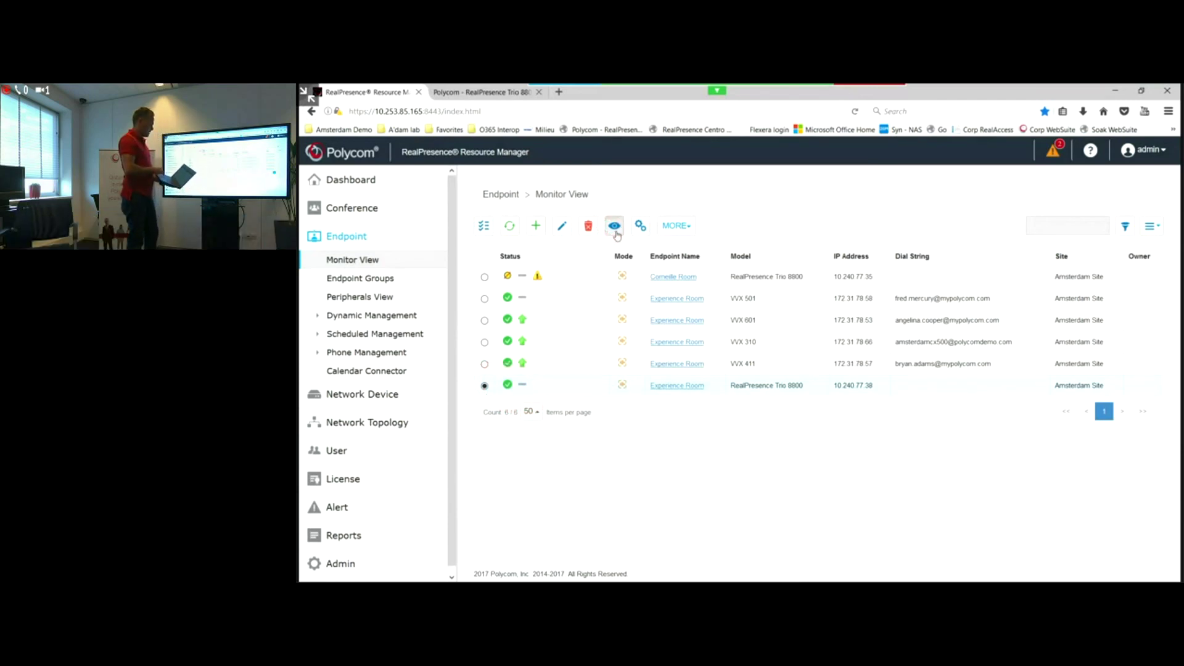
{"action": "left_click", "coordinate": [615, 230]}
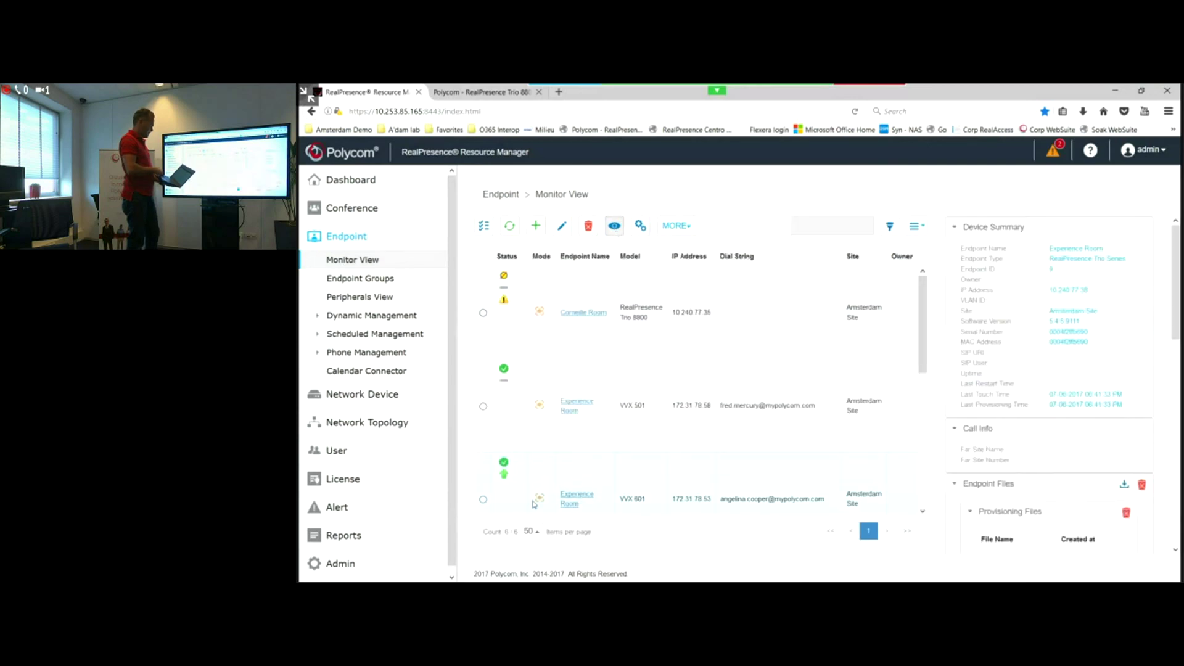
{"action": "scroll", "coordinate": [534, 504], "scroll_direction": "down", "scroll_amount": 5}
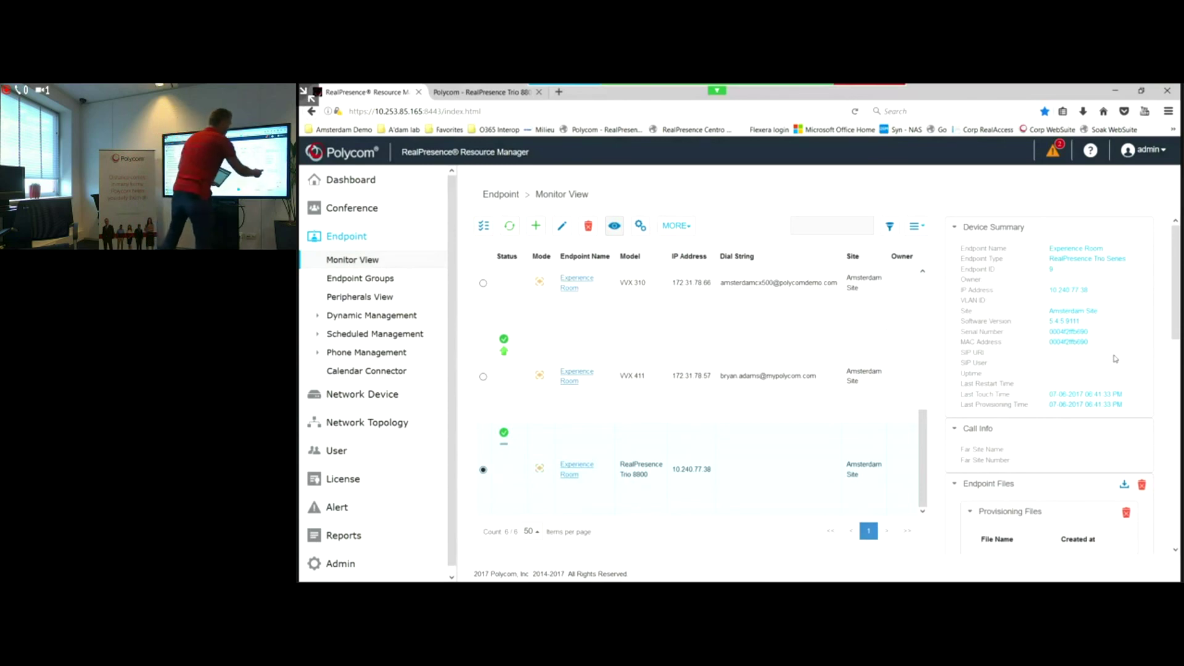
{"action": "mouse_move", "coordinate": [1090, 299]}
{"action": "left_mouse_down"}
{"action": "mouse_move", "coordinate": [1063, 355]}
{"action": "mouse_move", "coordinate": [1100, 309]}
{"action": "left_mouse_up"}
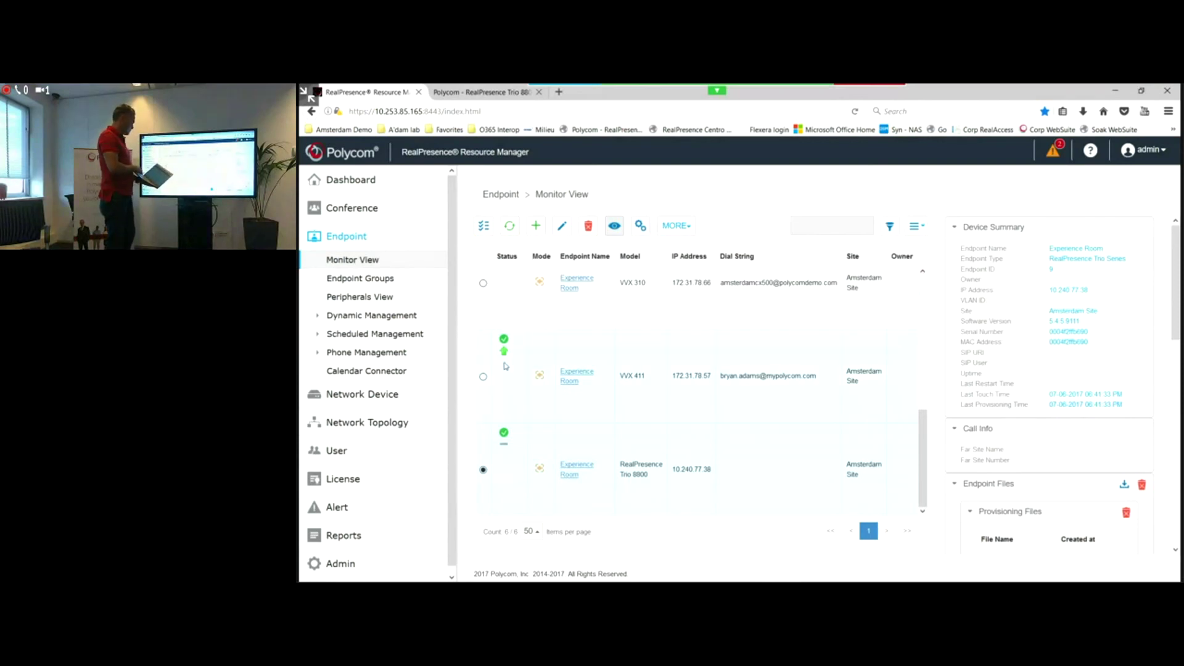
{"action": "left_click", "coordinate": [483, 377]}
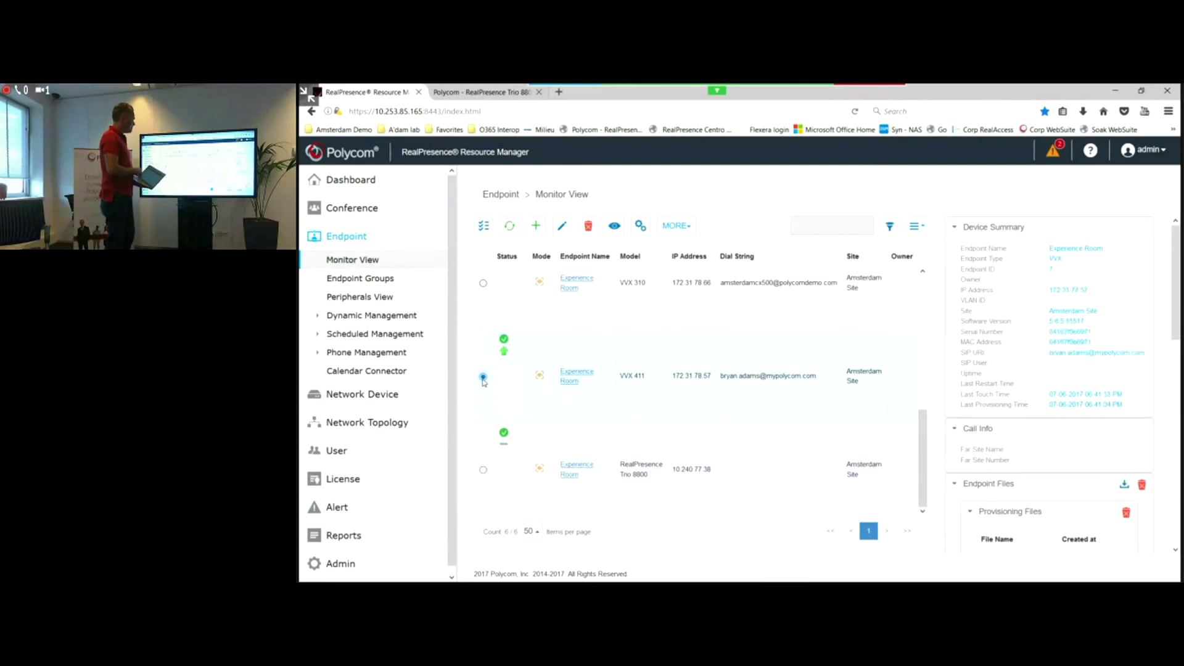
{"action": "mouse_move", "coordinate": [1043, 301]}
{"action": "left_mouse_down"}
{"action": "mouse_move", "coordinate": [1088, 300]}
{"action": "mouse_move", "coordinate": [1049, 303]}
{"action": "left_mouse_up"}
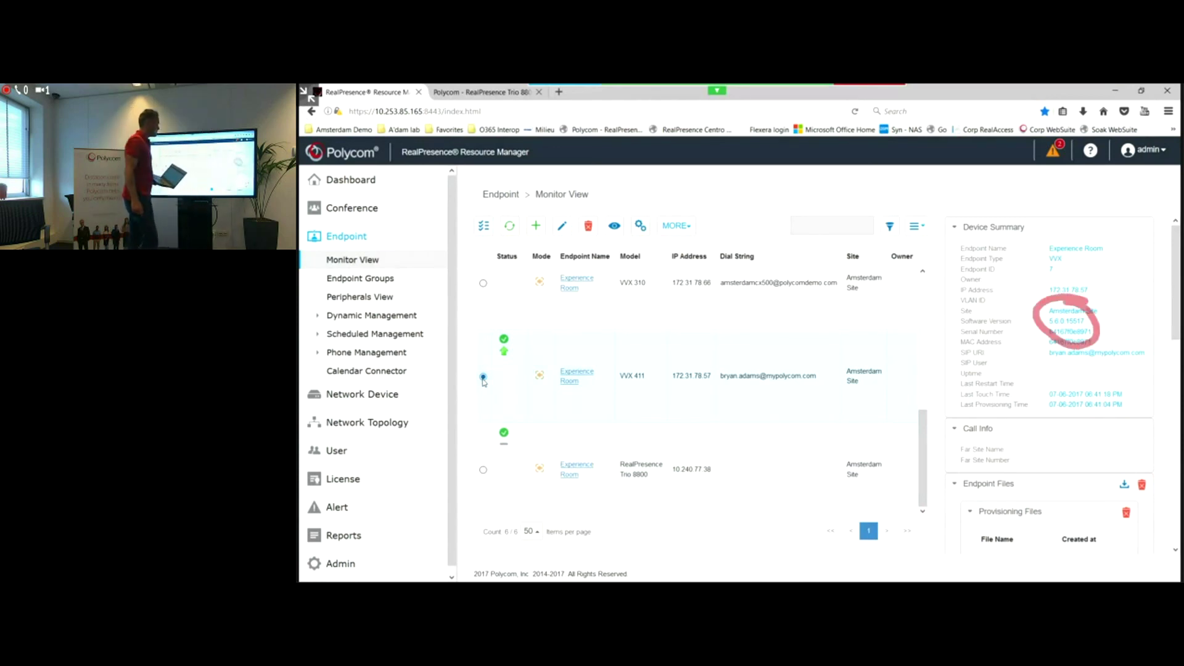